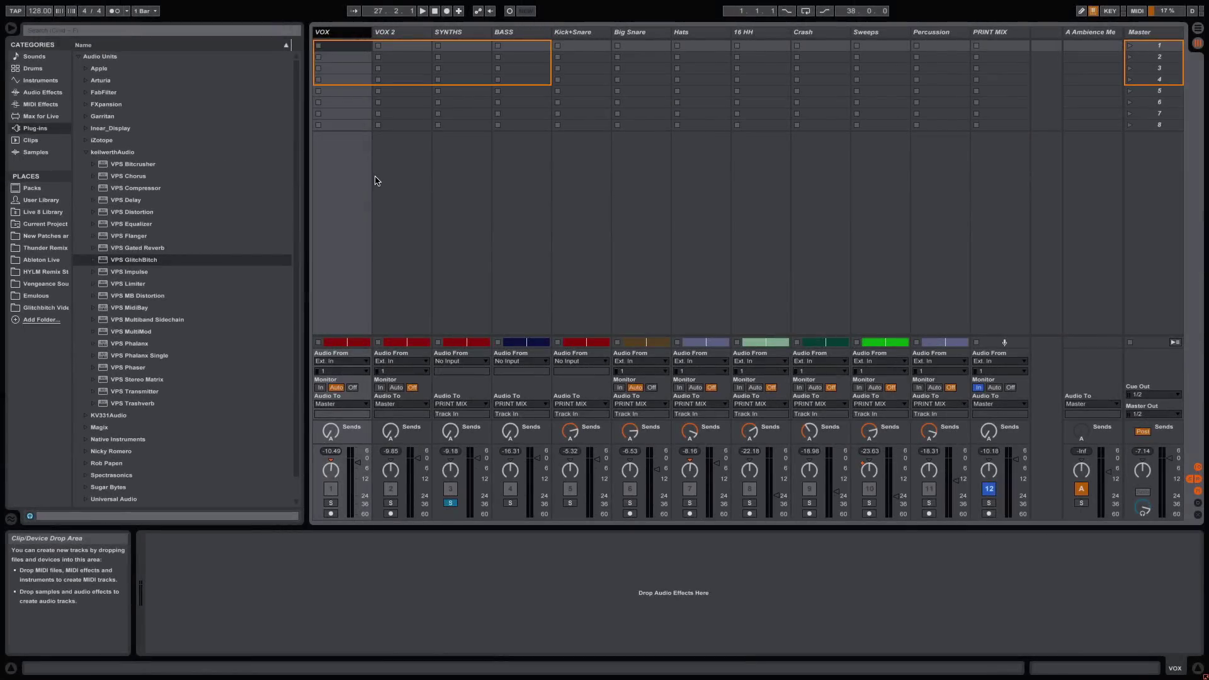
# Step: Load VPS GlitchBitch from the Audio Units plug-ins onto the SYNTHS track
pyautogui.click(39, 131)
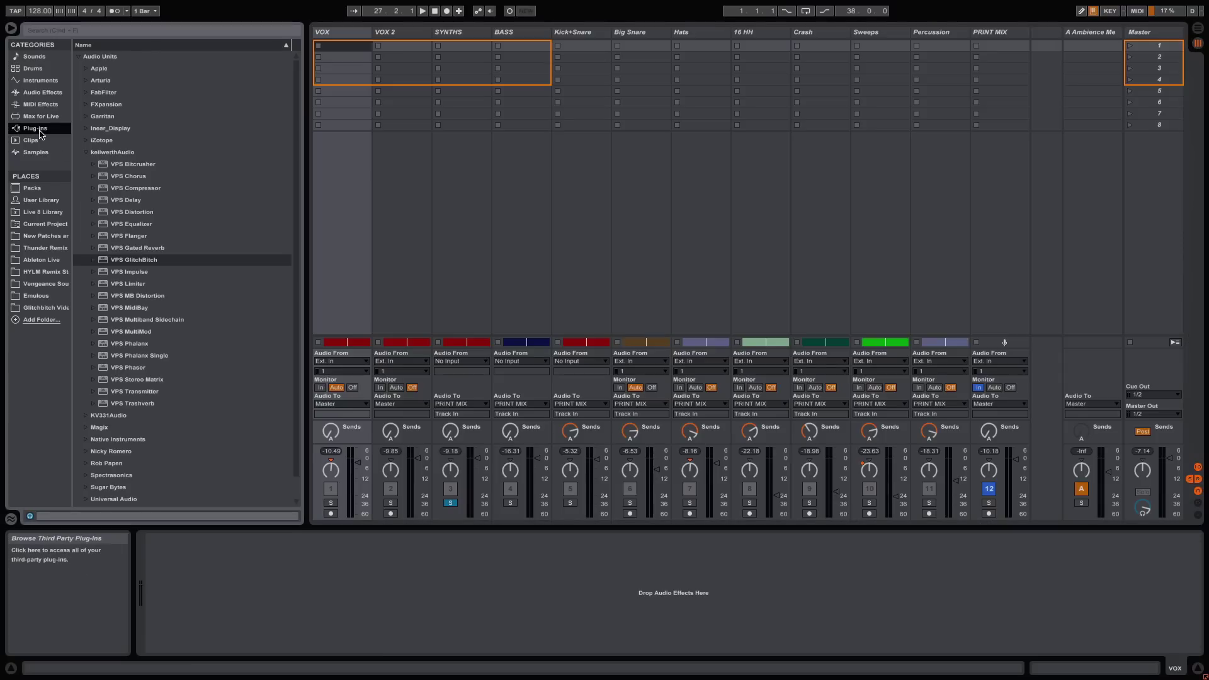
pyautogui.click(83, 57)
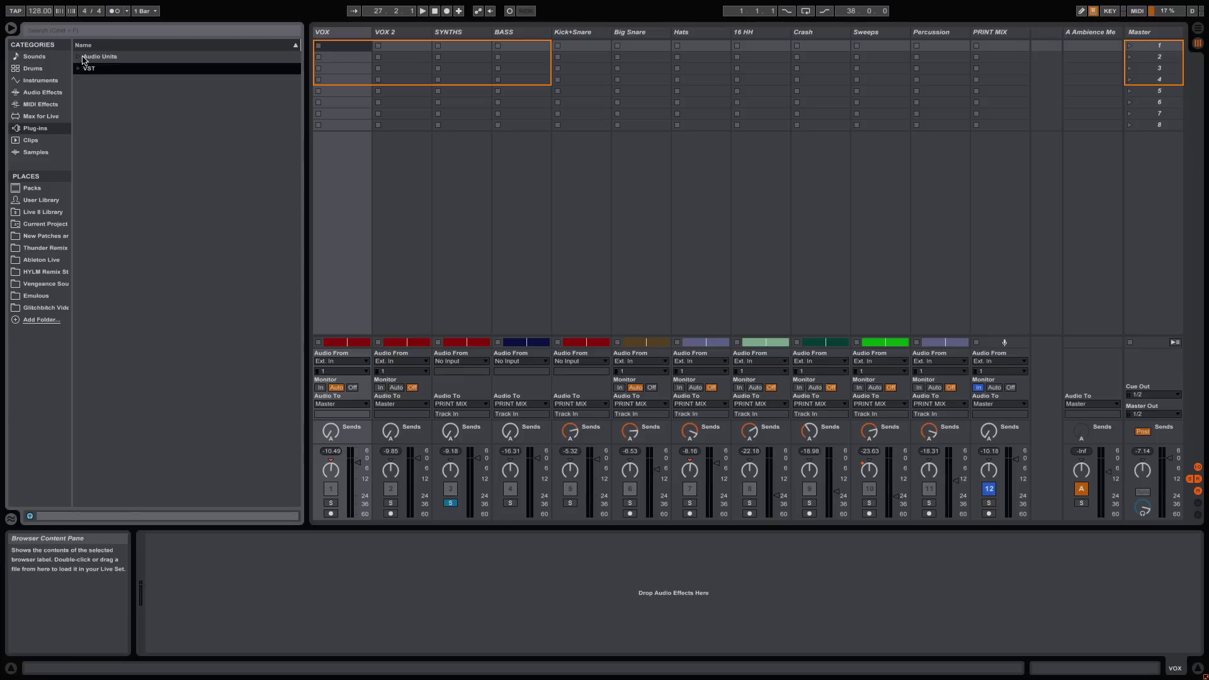
pyautogui.click(82, 57)
pyautogui.click(124, 260)
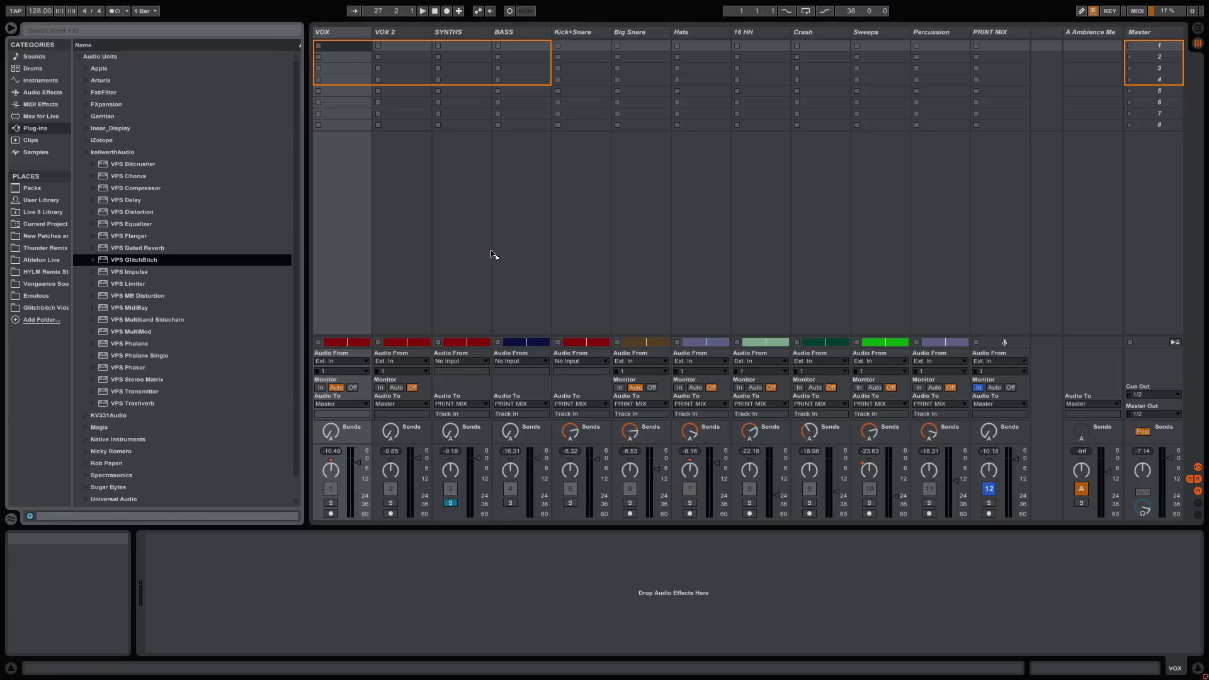
pyautogui.moveTo(471, 253); pyautogui.dragTo(469, 250)
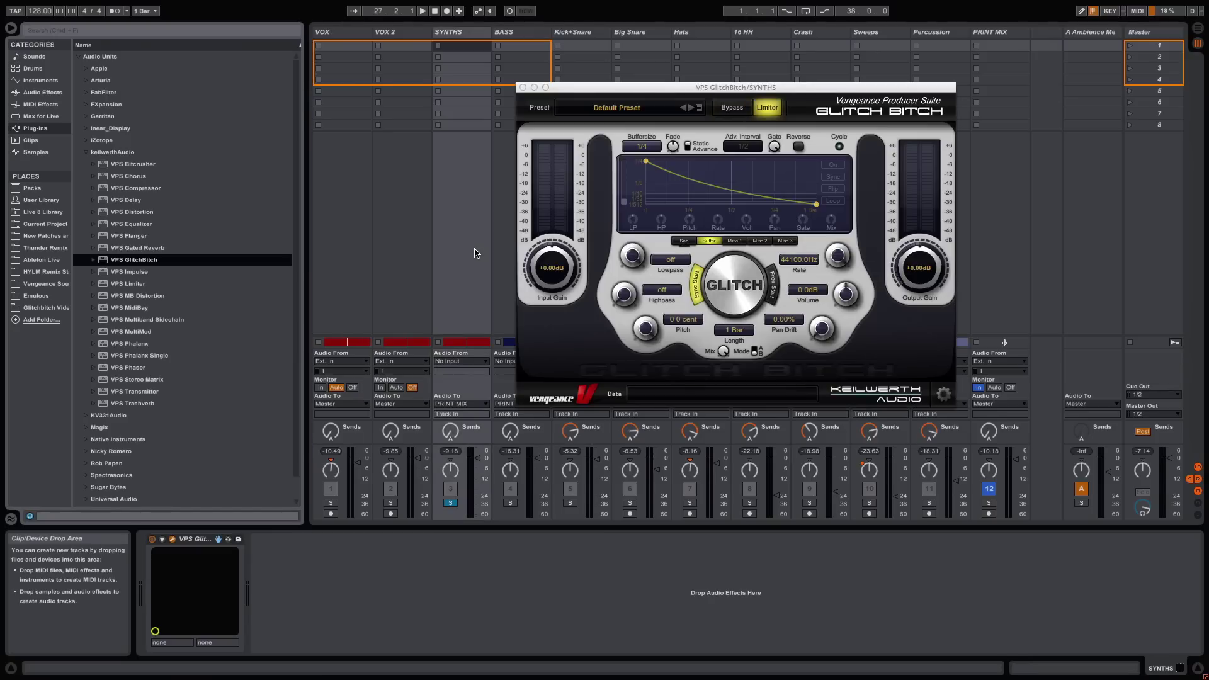
# Step: Insert a MIDI track in first position, routed to SYNTHS/VPS GlitchBitch, and arm it
pyautogui.hotkey('ctrl', 'shift', 't')
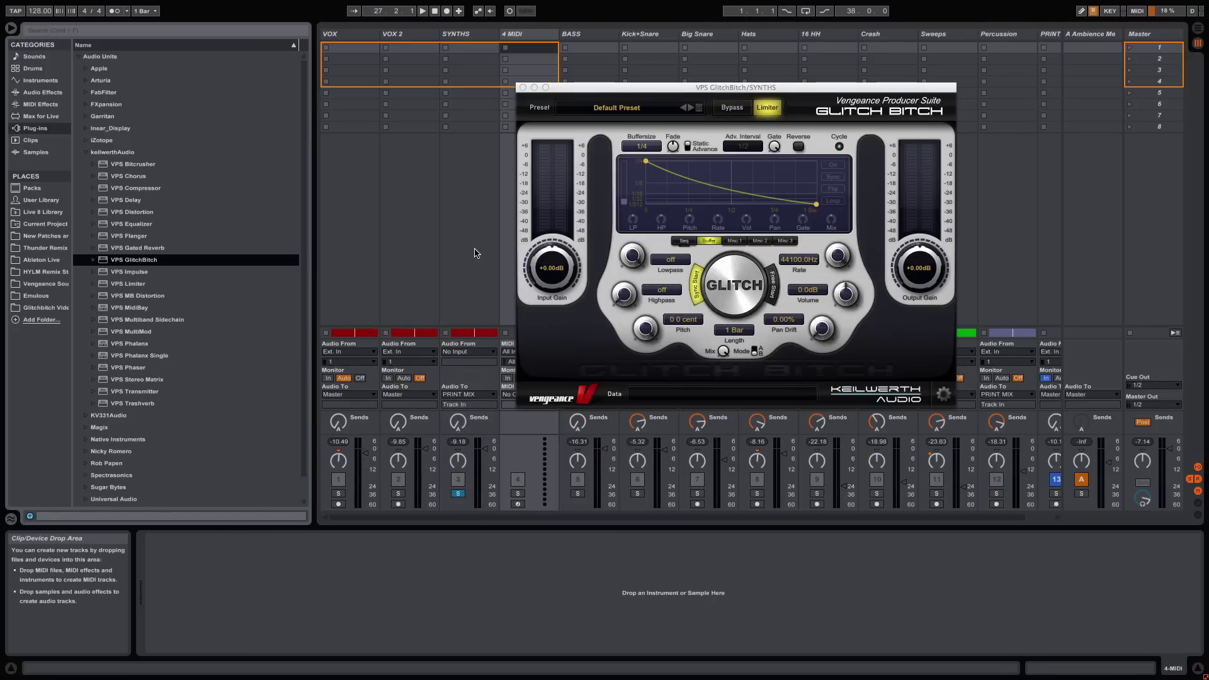
pyautogui.moveTo(326, 34); pyautogui.dragTo(328, 36)
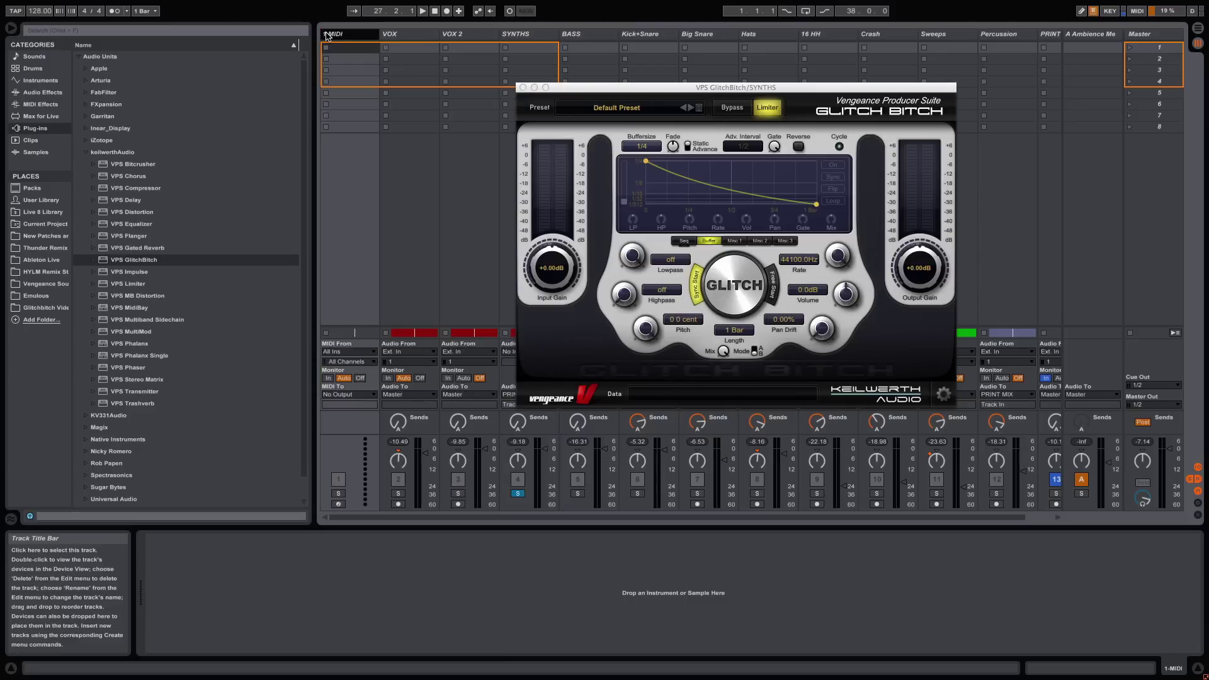
pyautogui.click(349, 394)
pyautogui.click(340, 421)
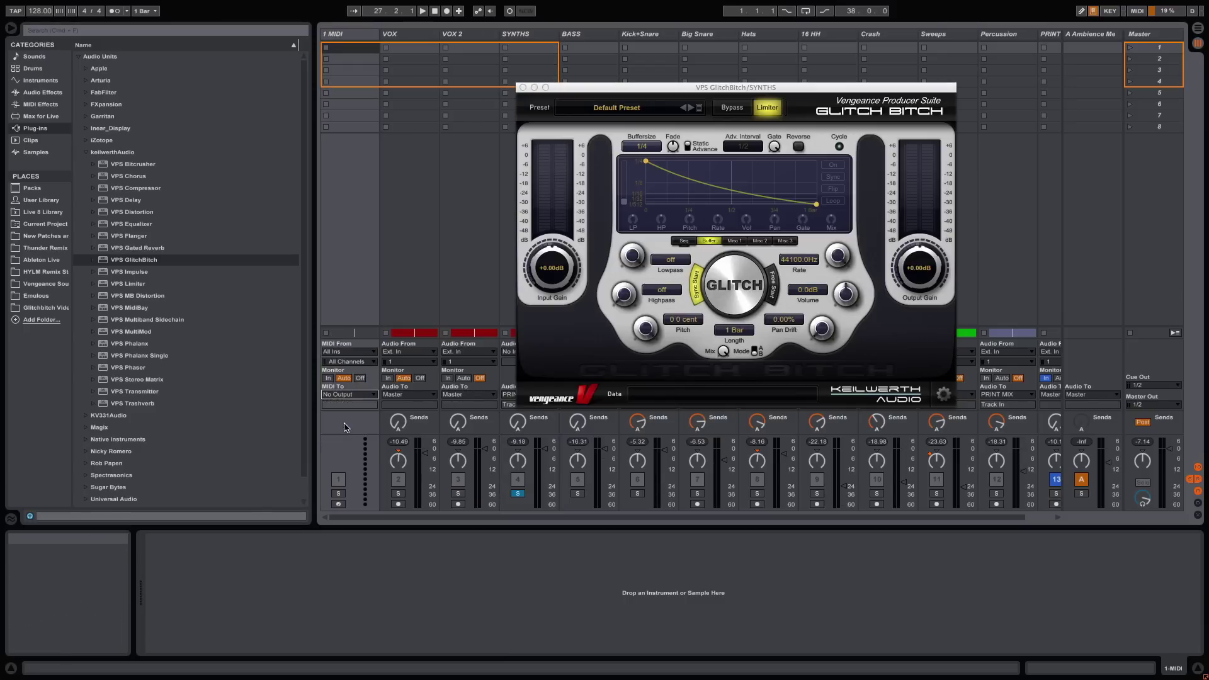
pyautogui.click(339, 505)
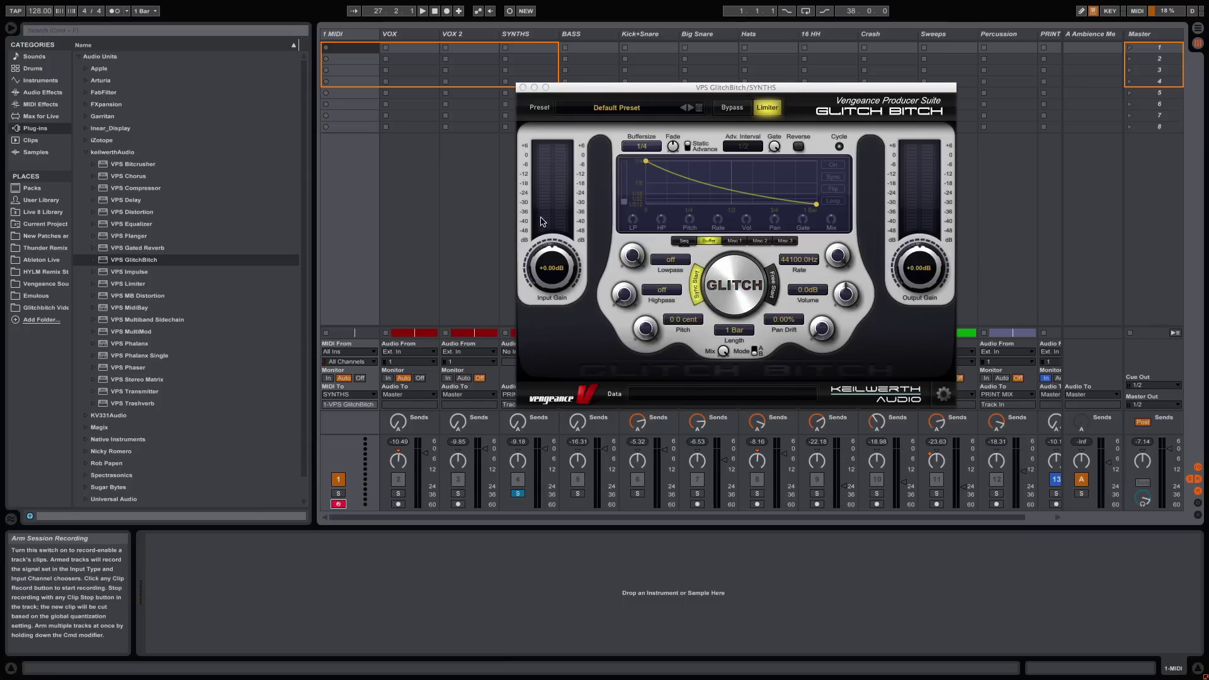
# Step: Switch the glitch trigger to Free Start and back to Sync Start, then step into the Misc pages
pyautogui.moveTo(653, 342)
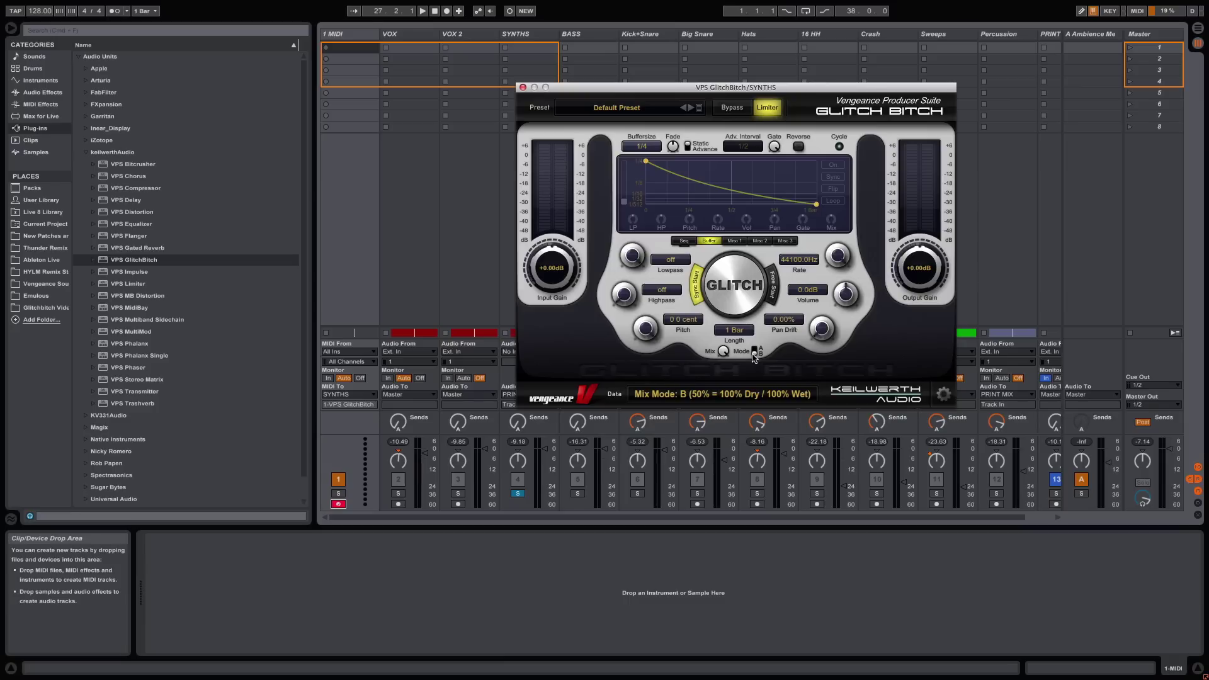
pyautogui.click(772, 284)
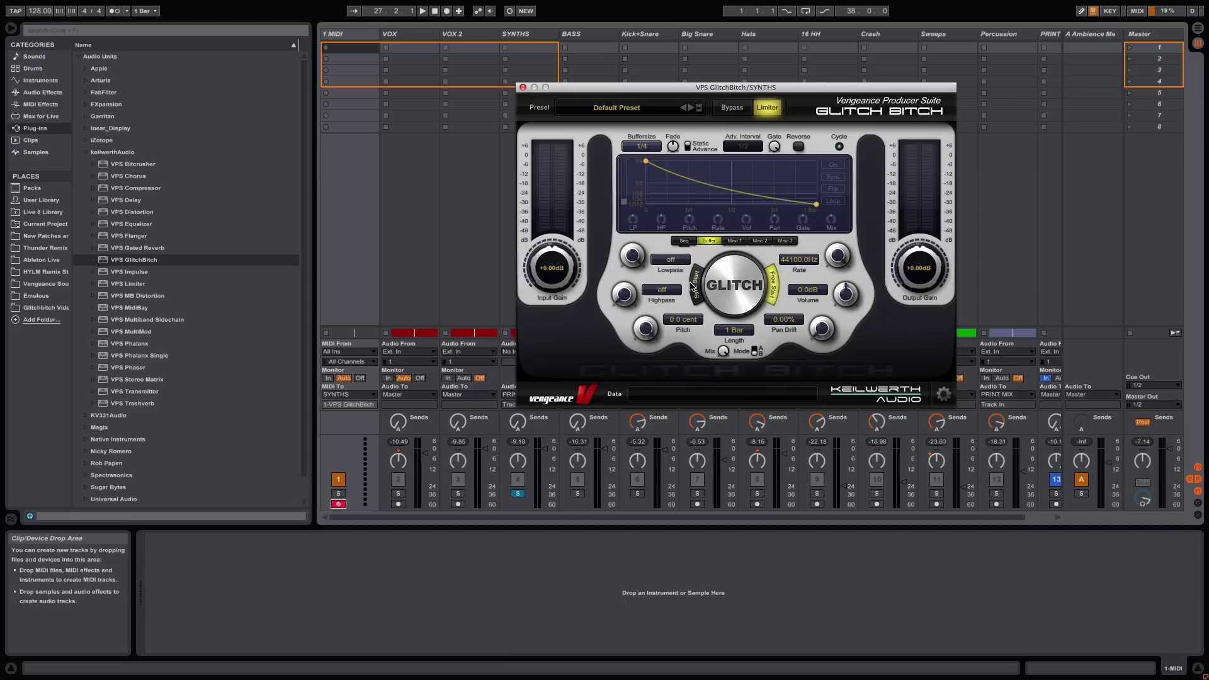
pyautogui.click(696, 284)
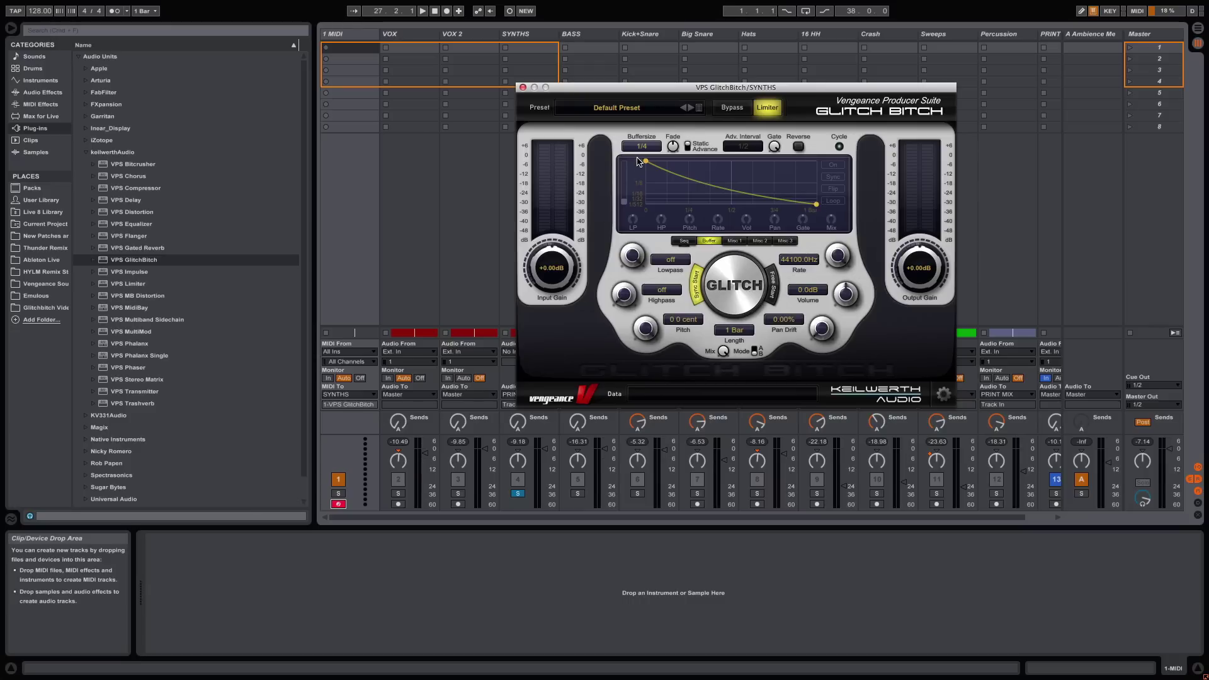
pyautogui.click(734, 240)
# Step: Step through the Misc pages to Misc 3, then add and delete a Buffer curve point
pyautogui.click(760, 241)
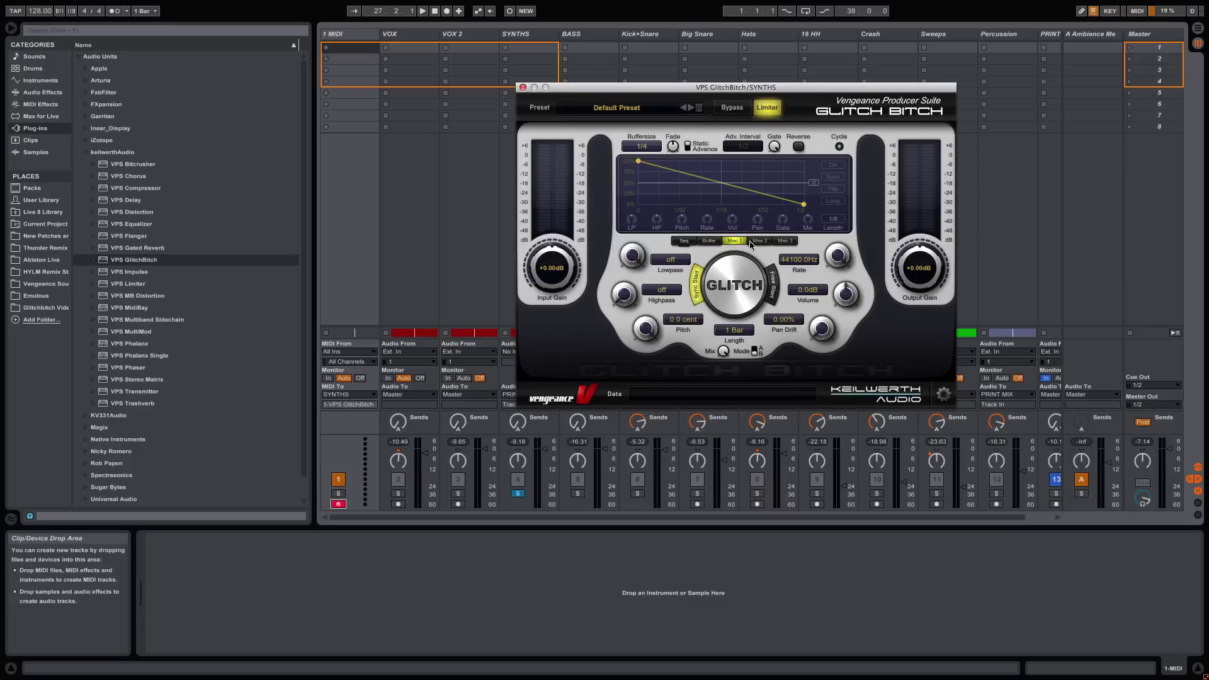
pyautogui.click(786, 240)
pyautogui.click(709, 241)
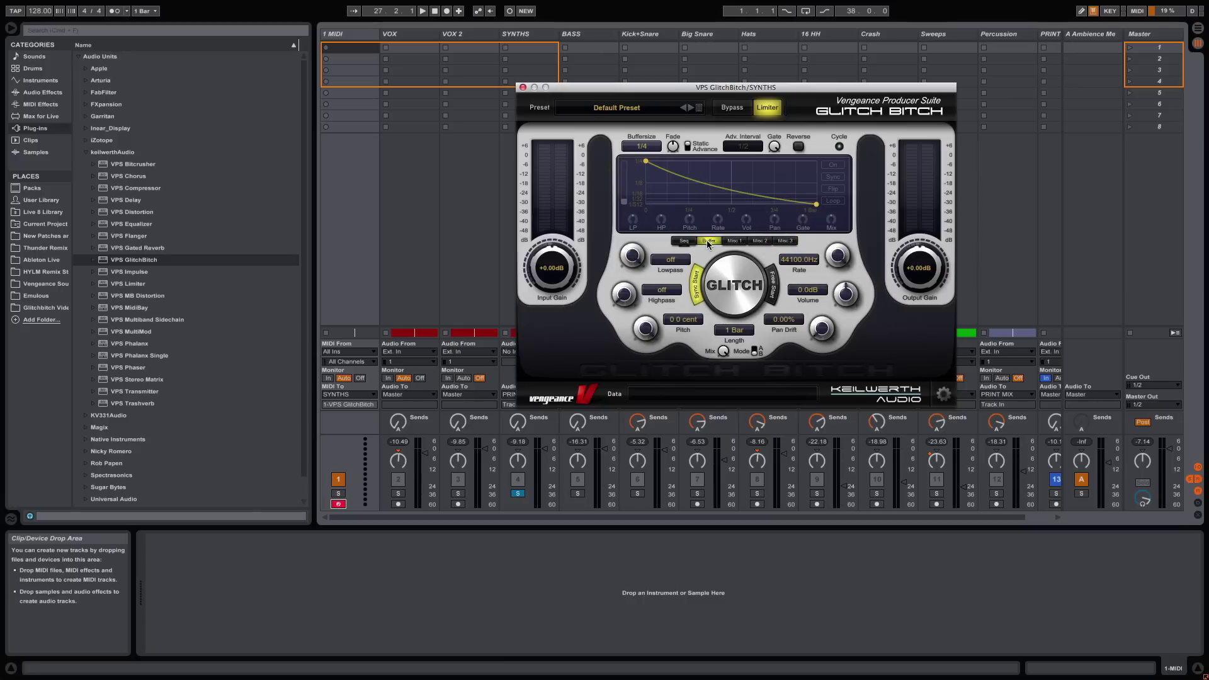
pyautogui.click(737, 191)
pyautogui.rightClick(737, 193)
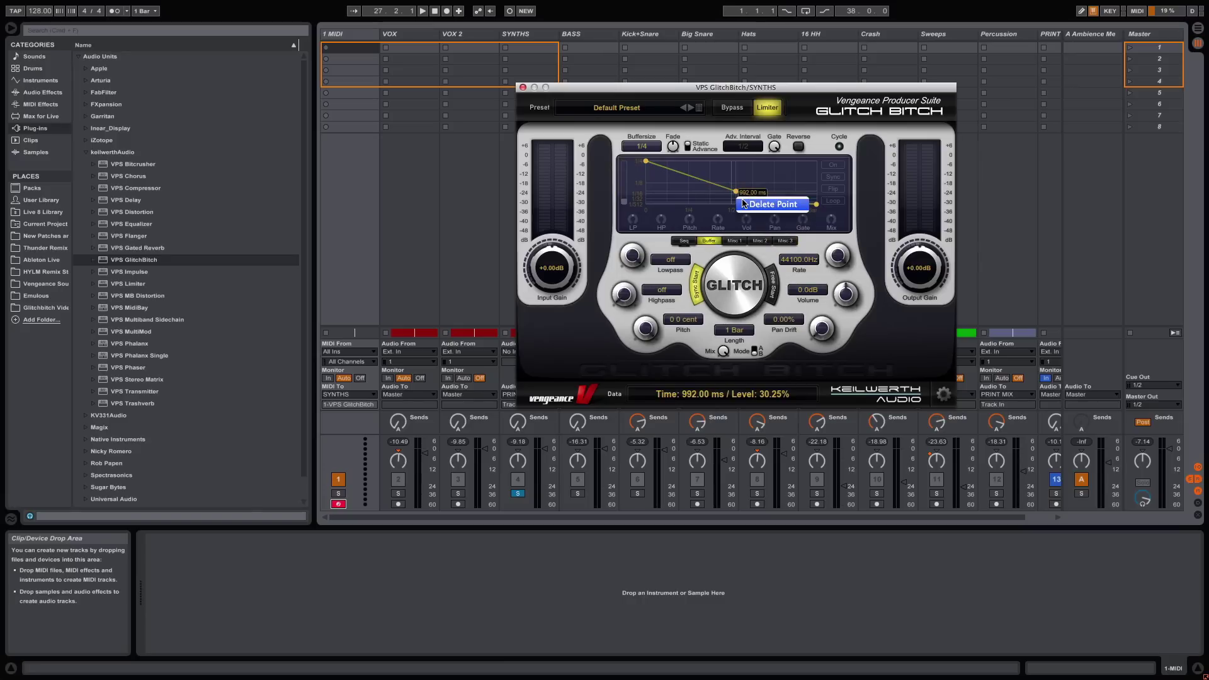
pyautogui.click(769, 200)
# Step: Enable sequencer step 1, keep buffer 1/4, turn on Static Advance at 1/2, and leave Reverse off
pyautogui.click(684, 240)
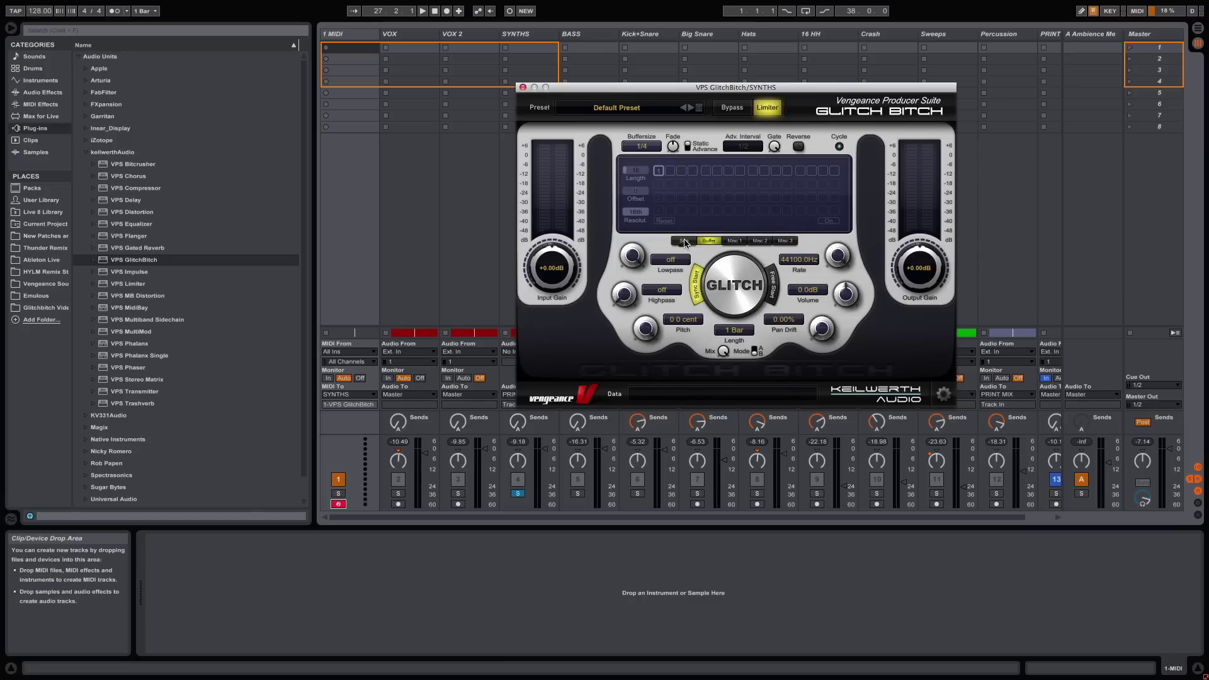
pyautogui.click(656, 174)
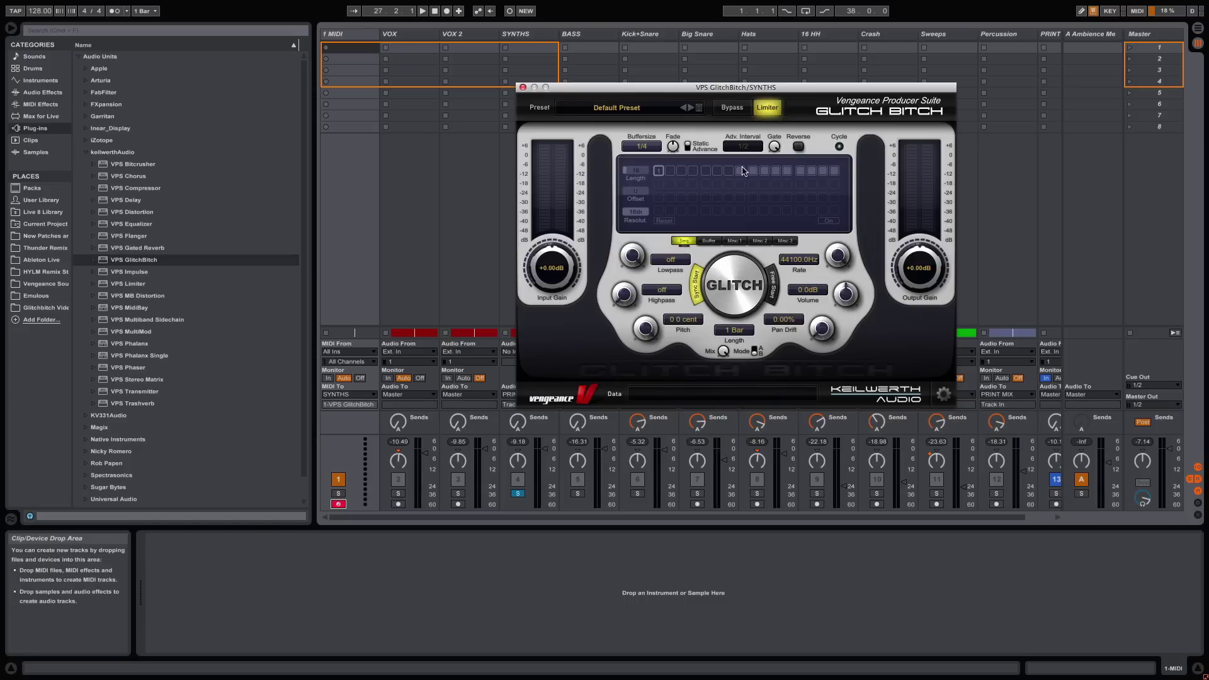
pyautogui.click(645, 146)
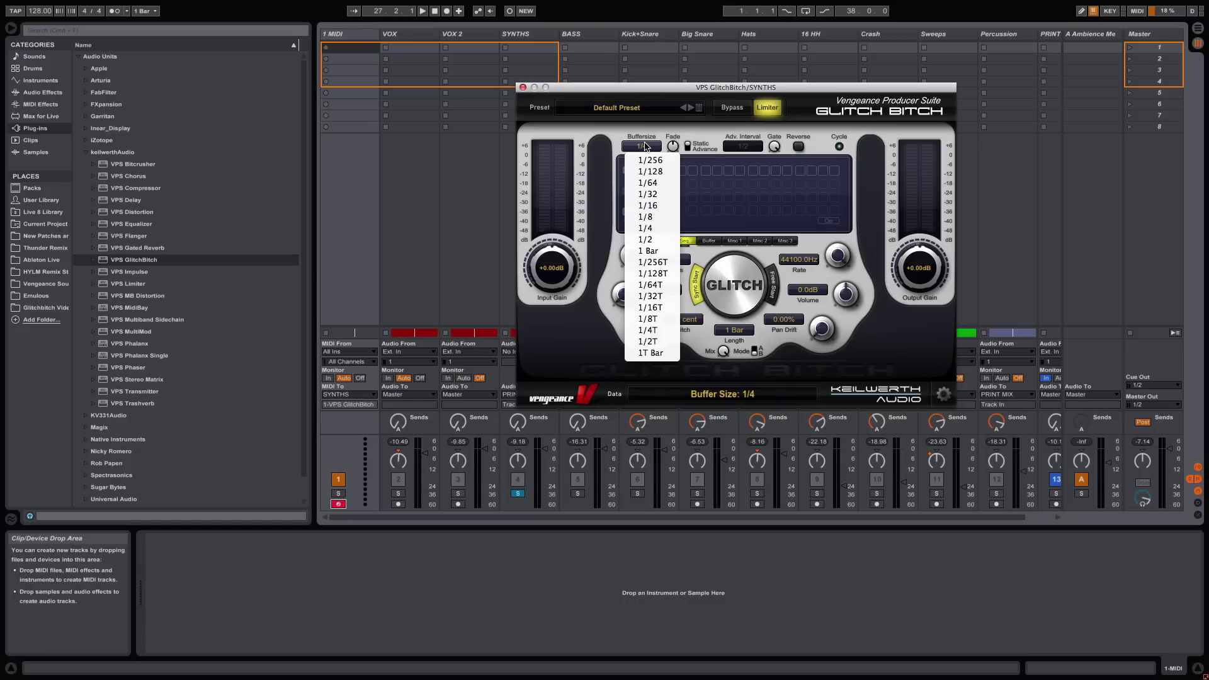
pyautogui.click(645, 146)
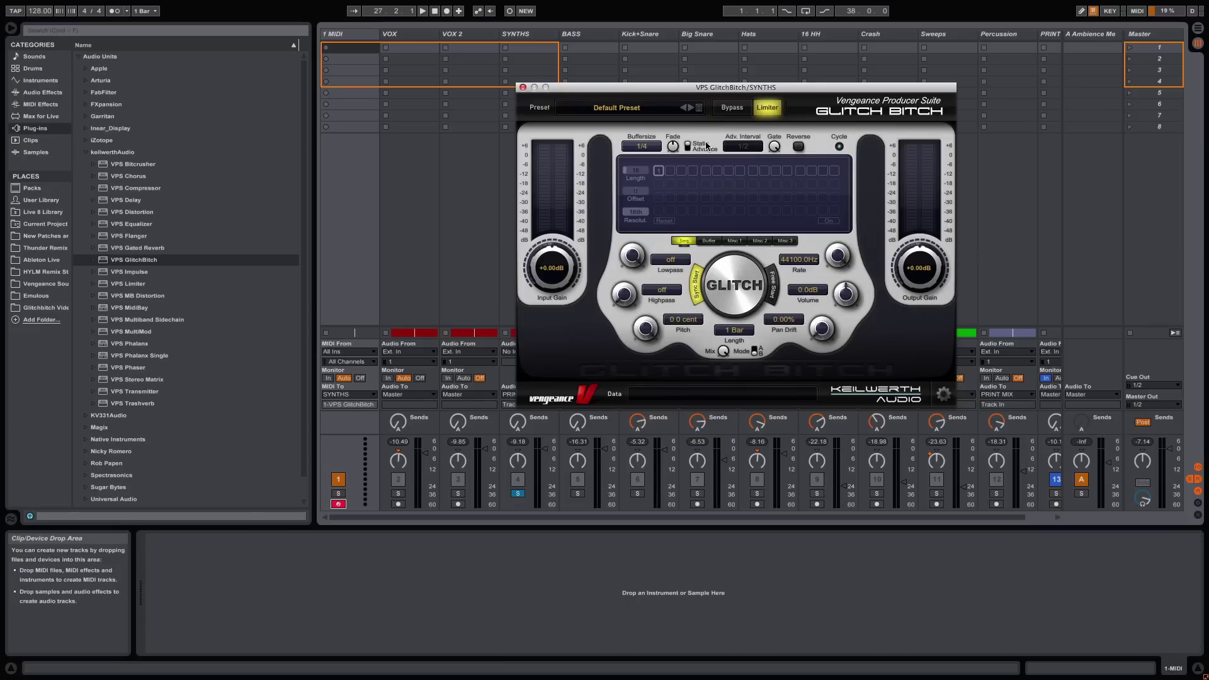
pyautogui.click(688, 146)
pyautogui.click(757, 147)
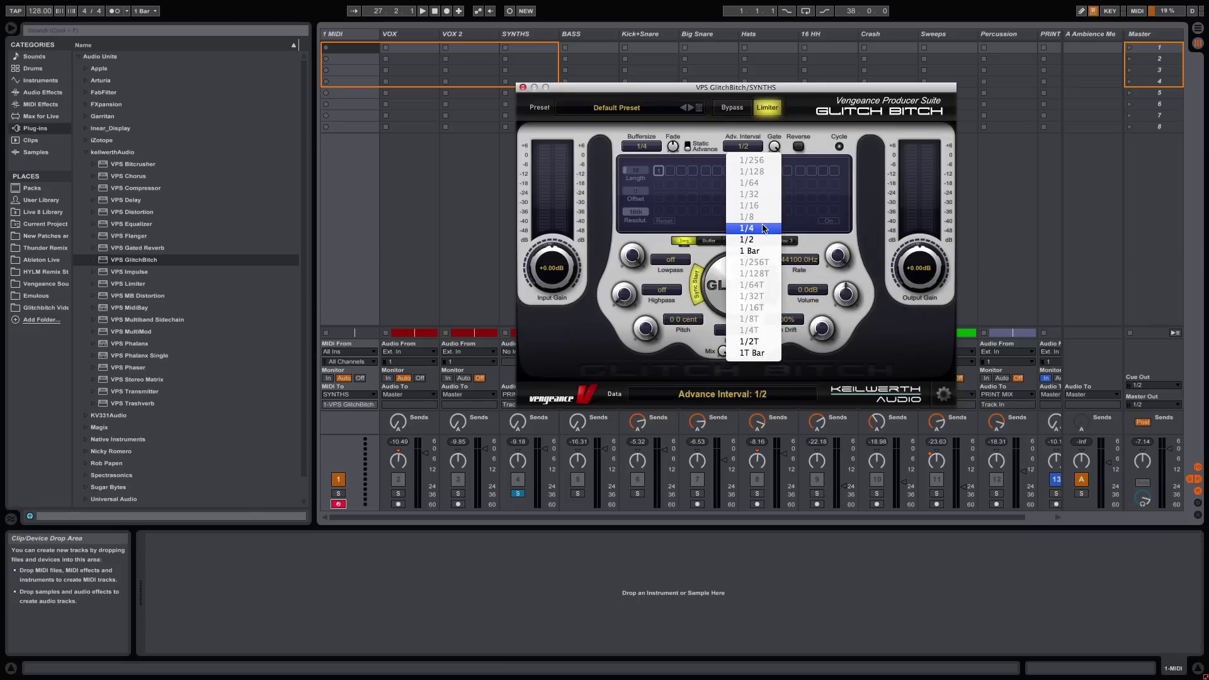
pyautogui.press('Escape')
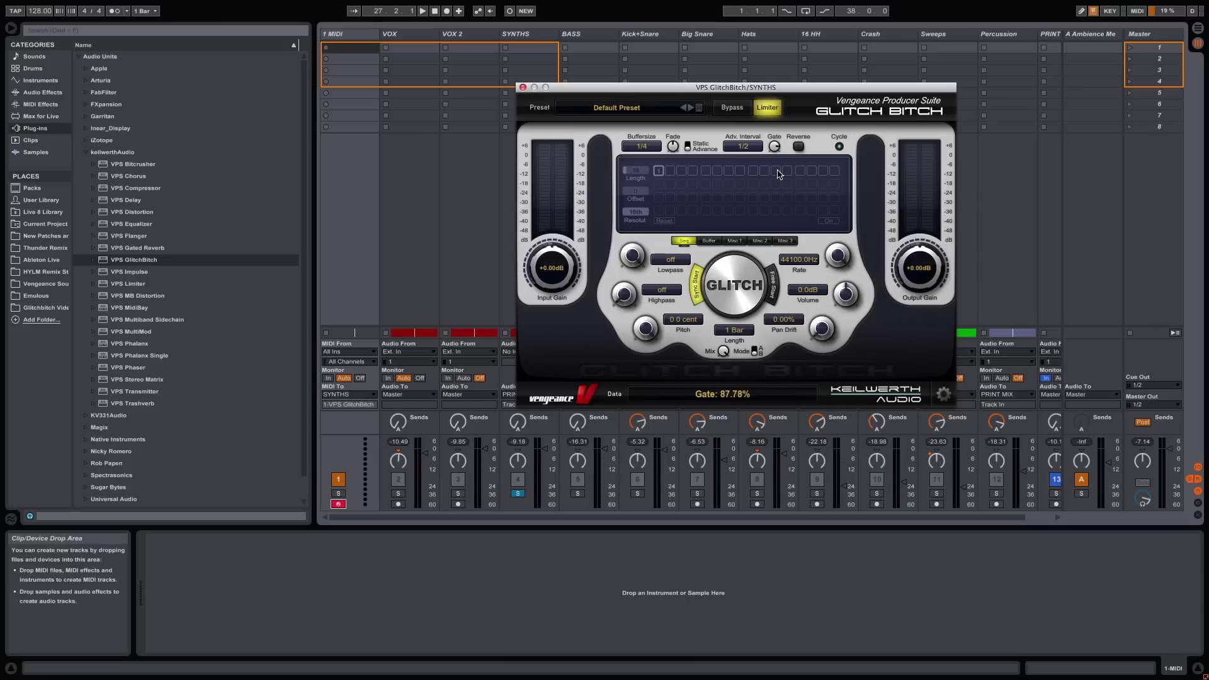
pyautogui.click(798, 146)
pyautogui.click(799, 147)
# Step: During playback, switch the filter from lowpass to highpass at 1623 Hz and set pan drift to 100%
pyautogui.press('space')
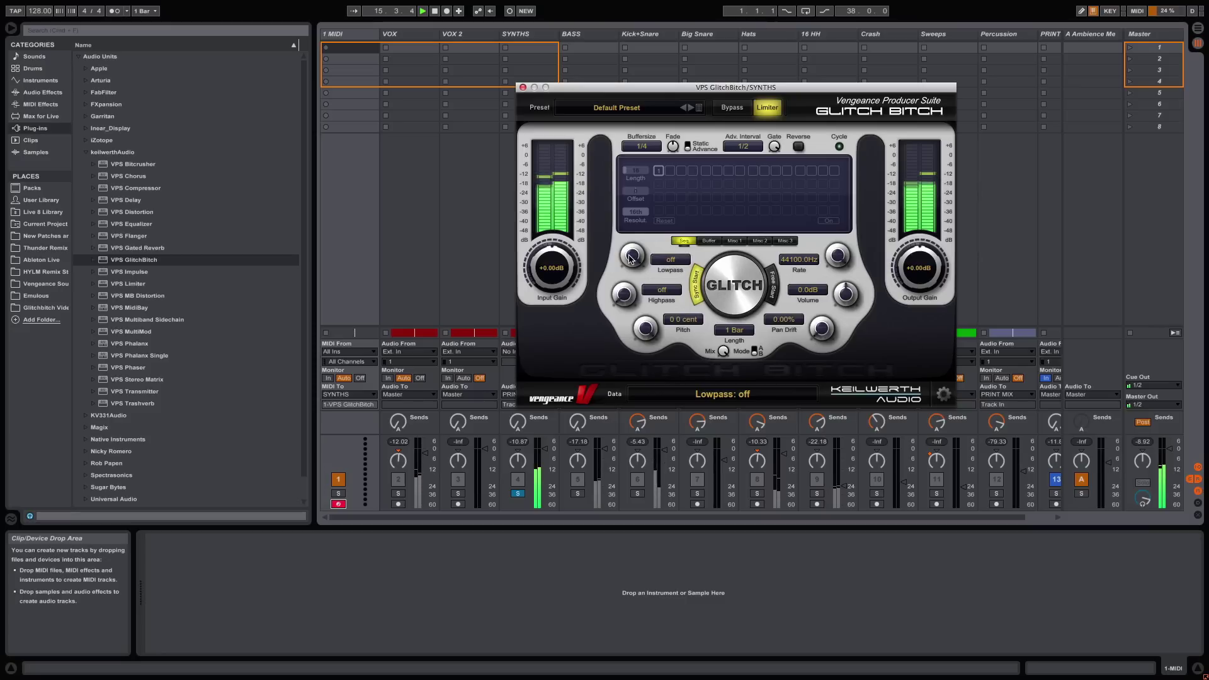
pyautogui.moveTo(631, 258)
pyautogui.mouseDown()
pyautogui.moveTo(626, 322)
pyautogui.moveTo(627, 262)
pyautogui.mouseUp()
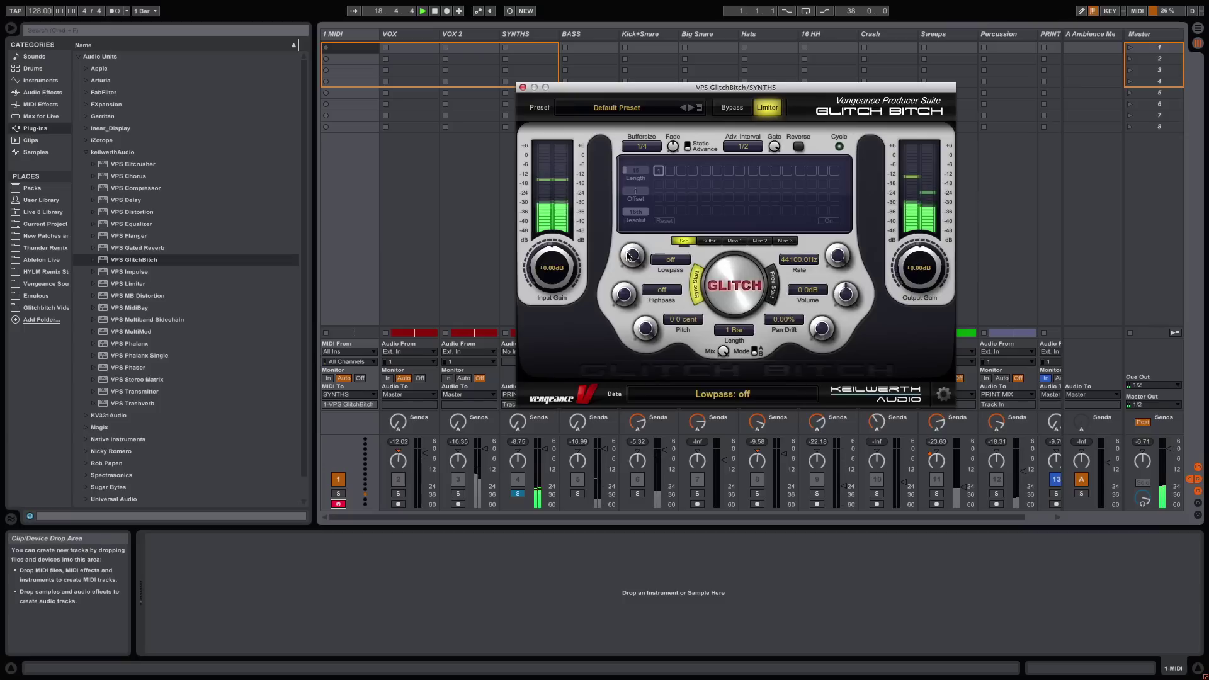
pyautogui.click(626, 305)
pyautogui.moveTo(627, 304); pyautogui.dragTo(647, 285)
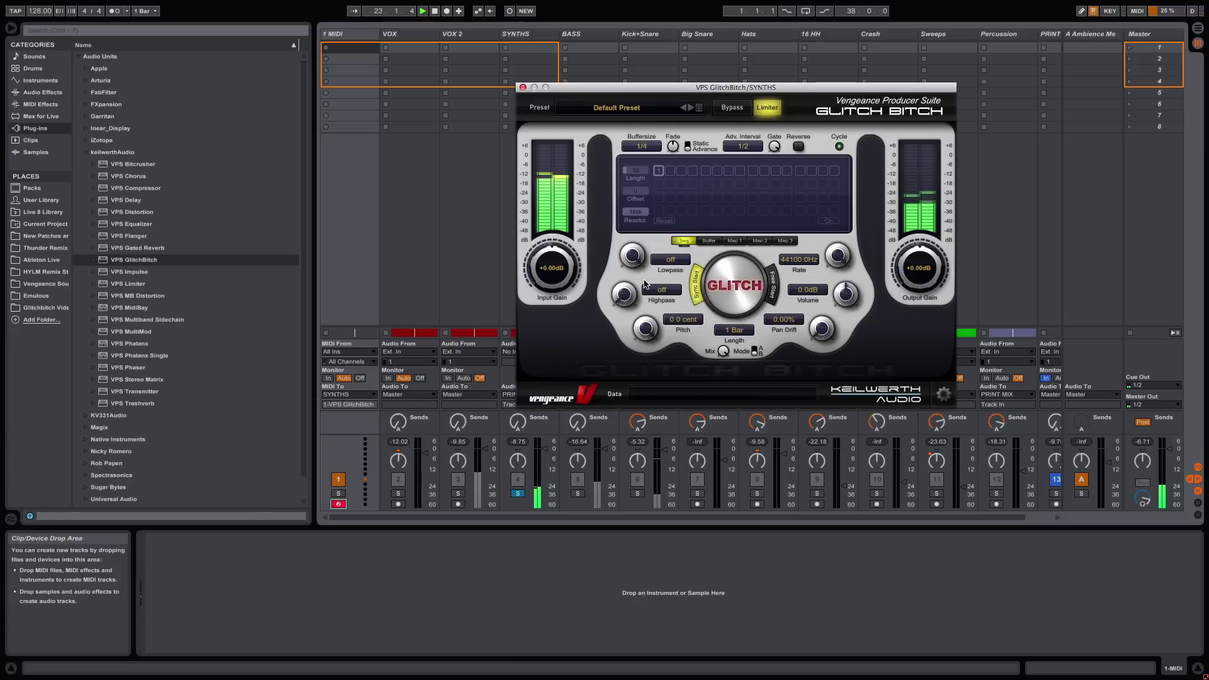
pyautogui.moveTo(764, 320); pyautogui.dragTo(753, 300)
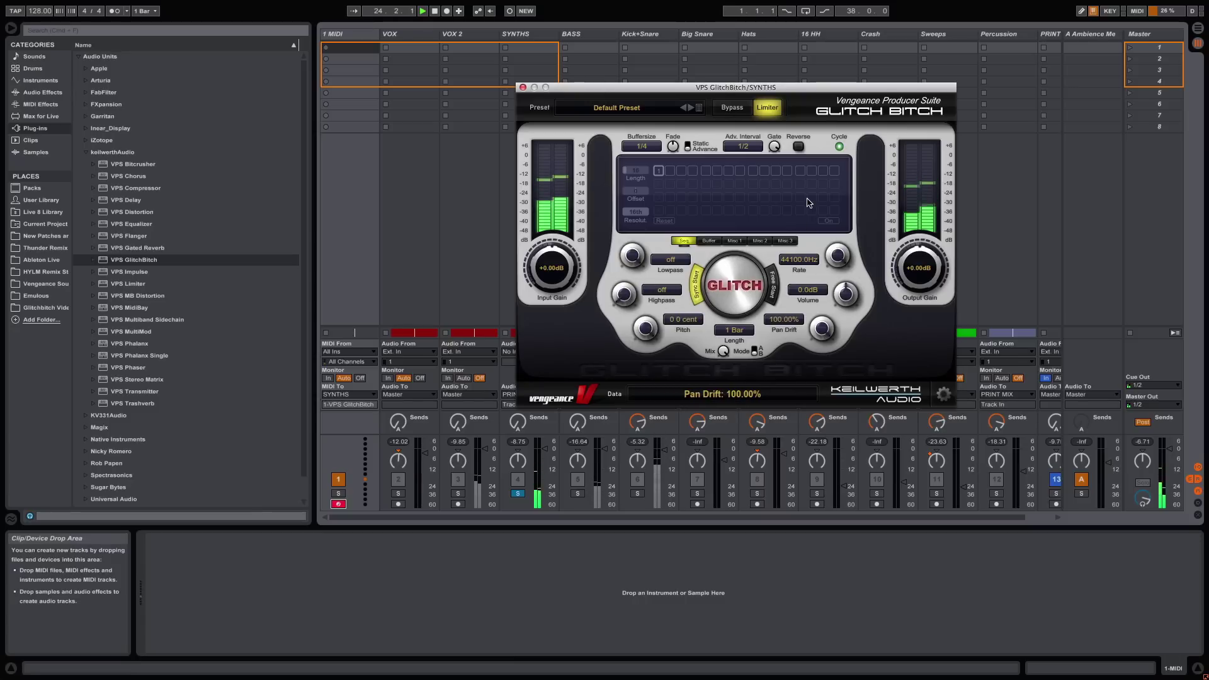
# Step: Set the buffer size to 1/4 and raise the glitch sample rate to 44100 Hz
pyautogui.click(642, 146)
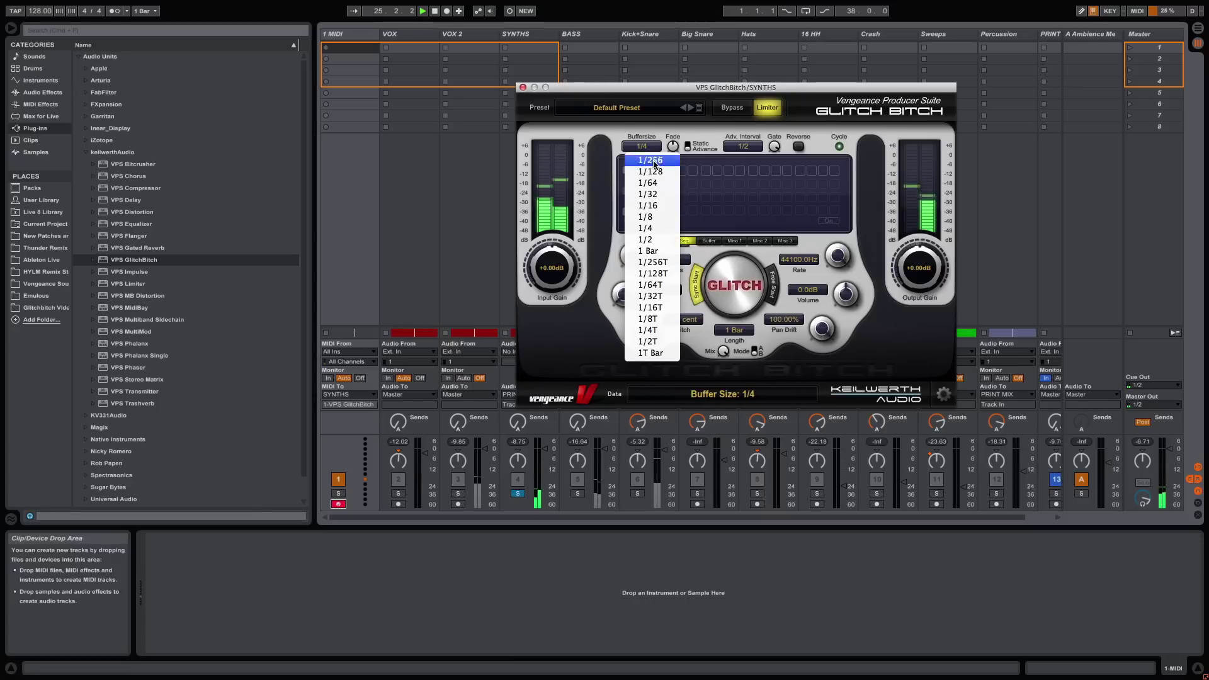
pyautogui.click(655, 218)
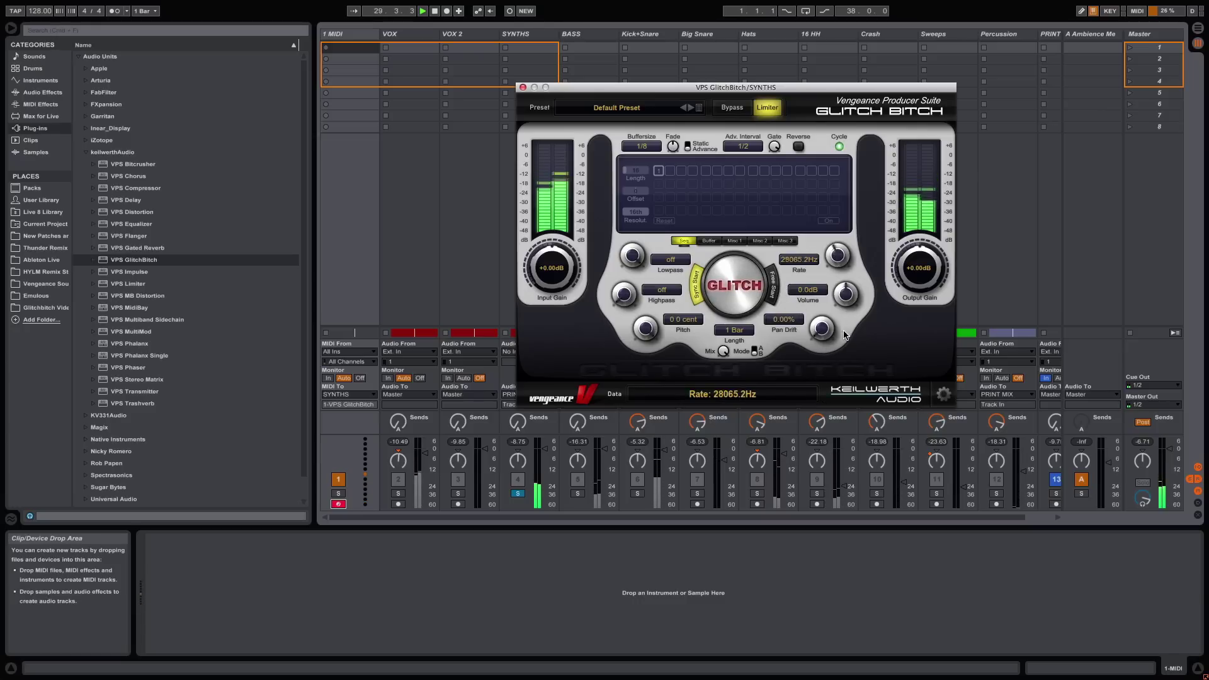
pyautogui.click(642, 146)
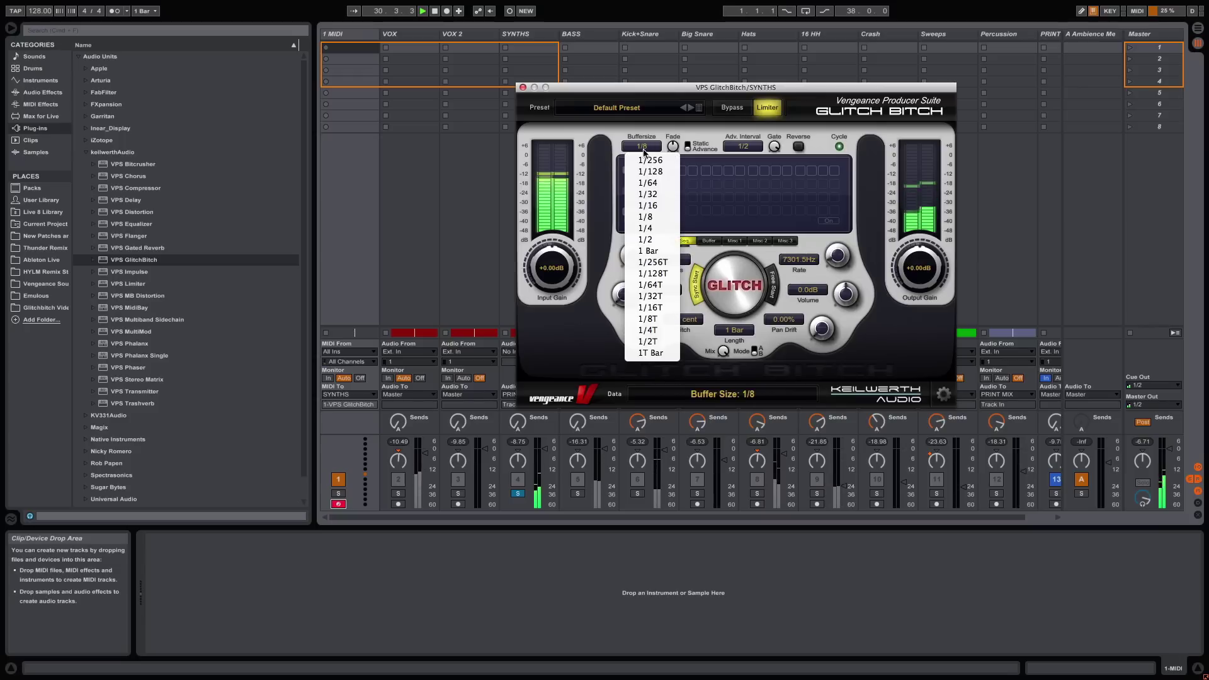
pyautogui.click(639, 235)
pyautogui.moveTo(837, 254); pyautogui.dragTo(838, 240)
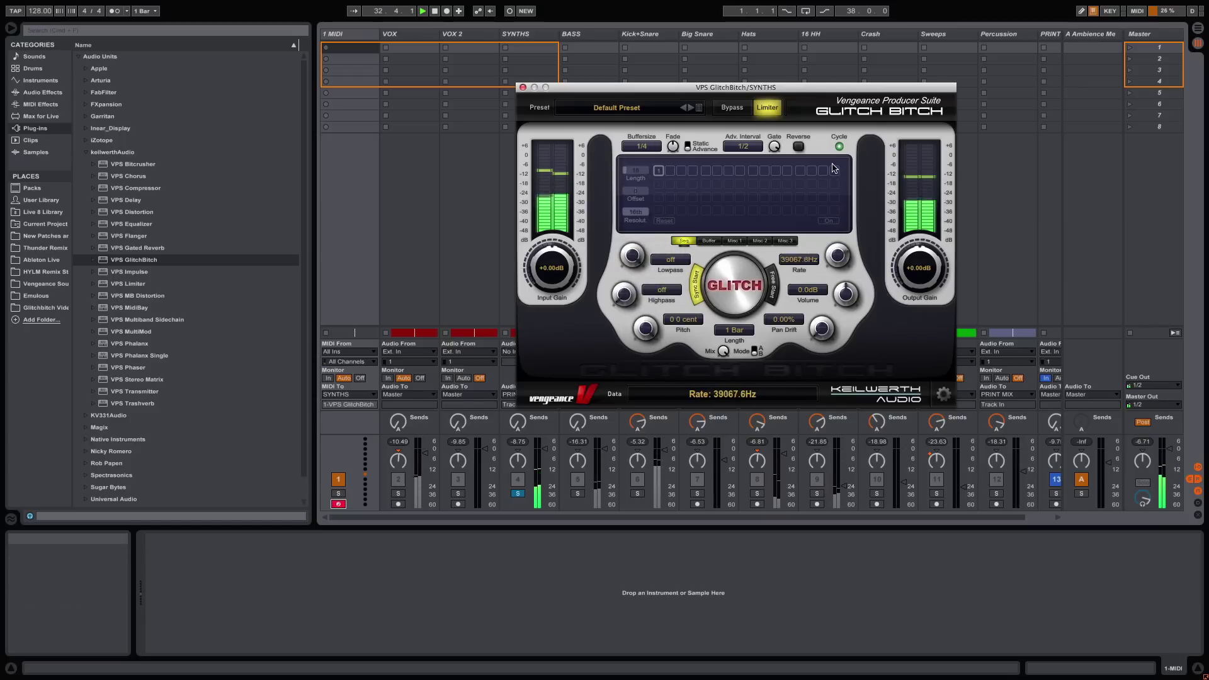
pyautogui.moveTo(835, 169); pyautogui.dragTo(835, 147)
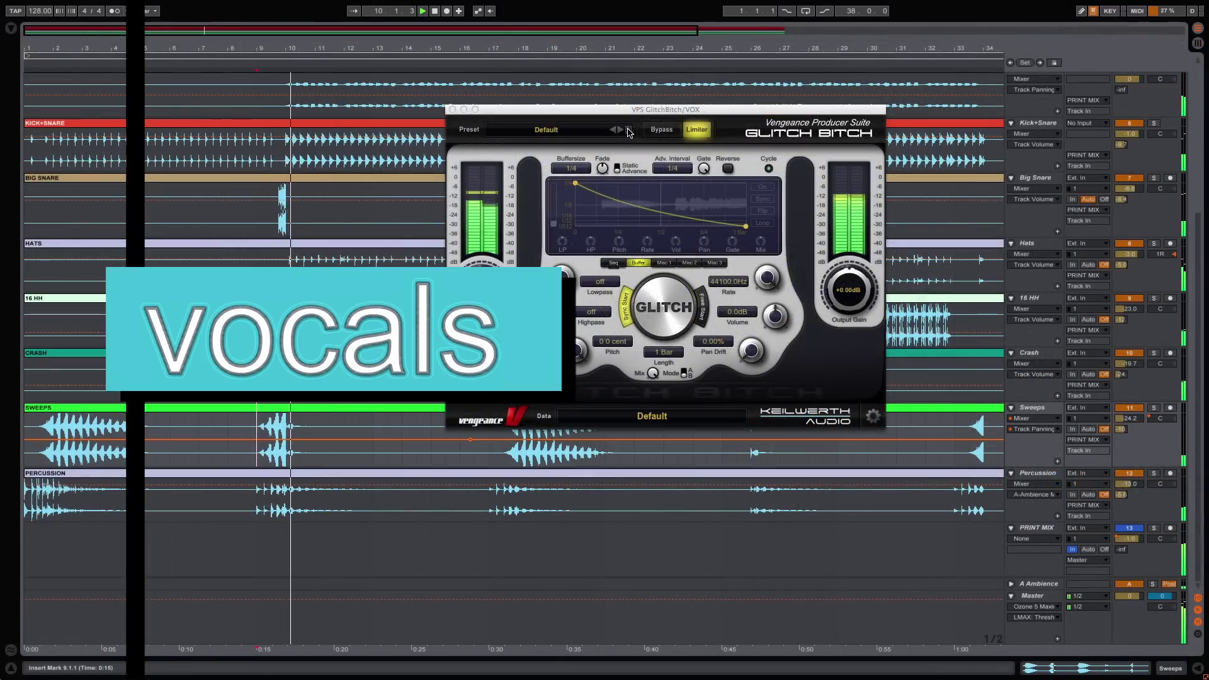
# Step: Load Personal > 7 – Rhythmic Gate+Lo-Fi into VOX's Glitch Bitch and nudge its window up-left
pyautogui.click(546, 129)
pyautogui.moveTo(592, 275)
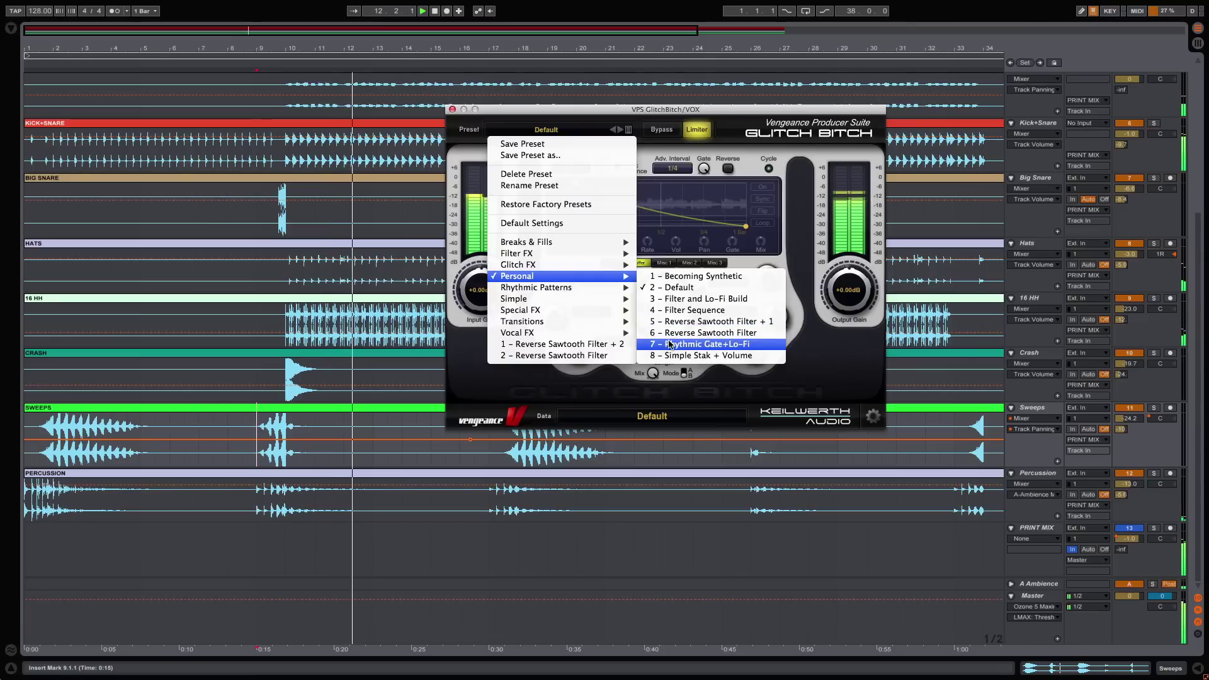
pyautogui.click(685, 344)
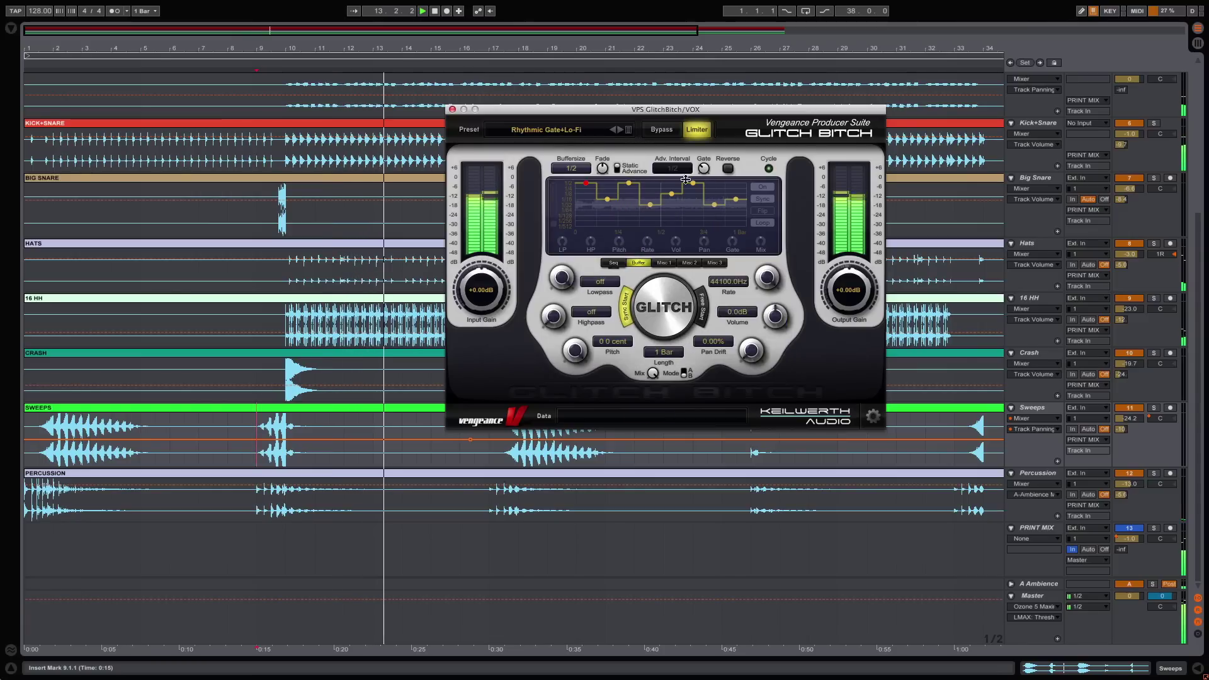
pyautogui.moveTo(615, 112); pyautogui.dragTo(609, 101)
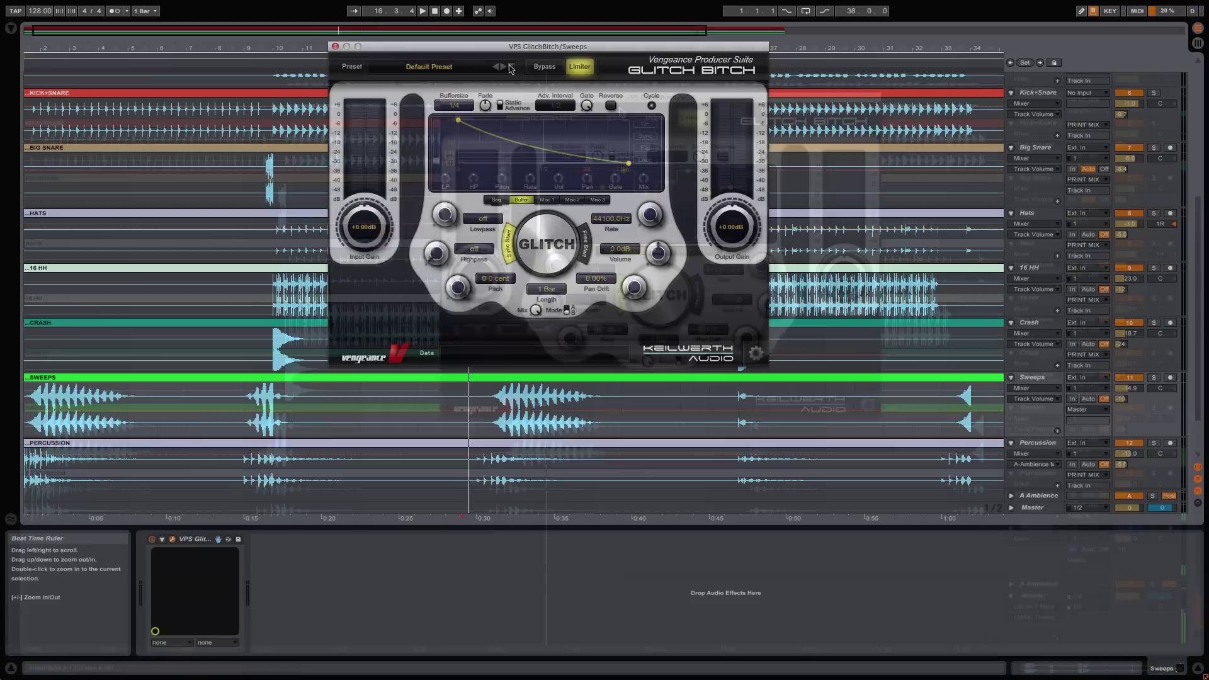
# Step: Load the Special FX Space Flanger 3 preset on the Sweeps Glitch Bitch and start playback
pyautogui.click(429, 66)
pyautogui.moveTo(487, 214)
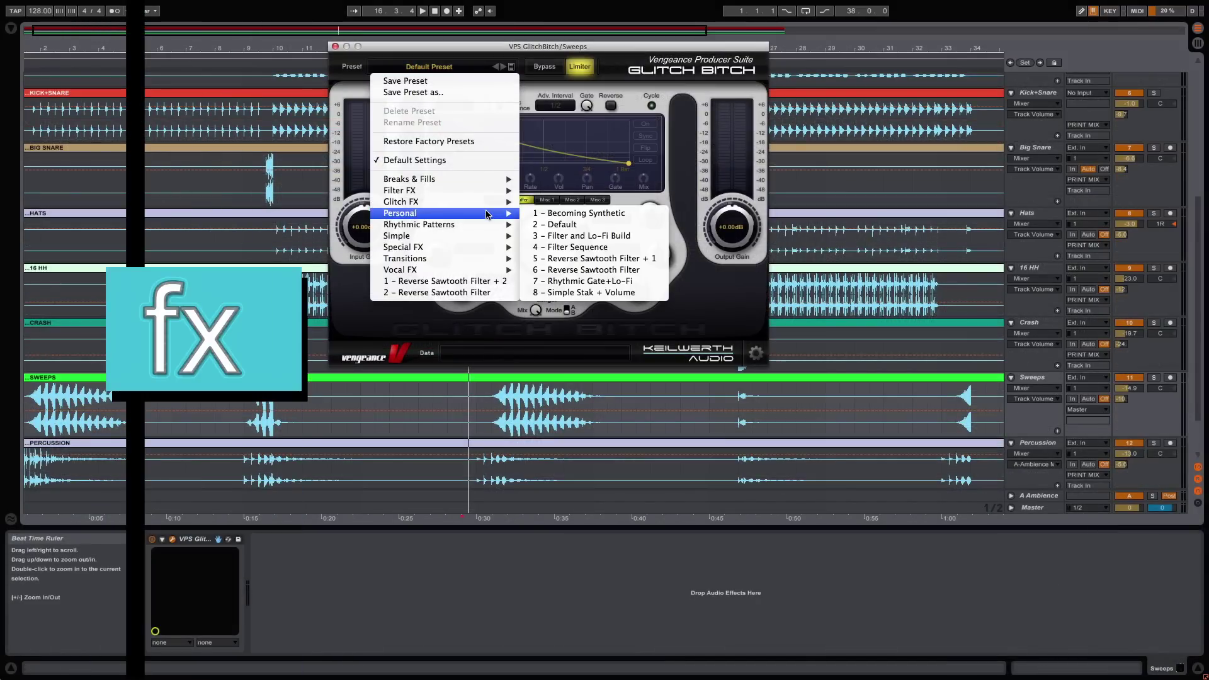
pyautogui.moveTo(485, 248)
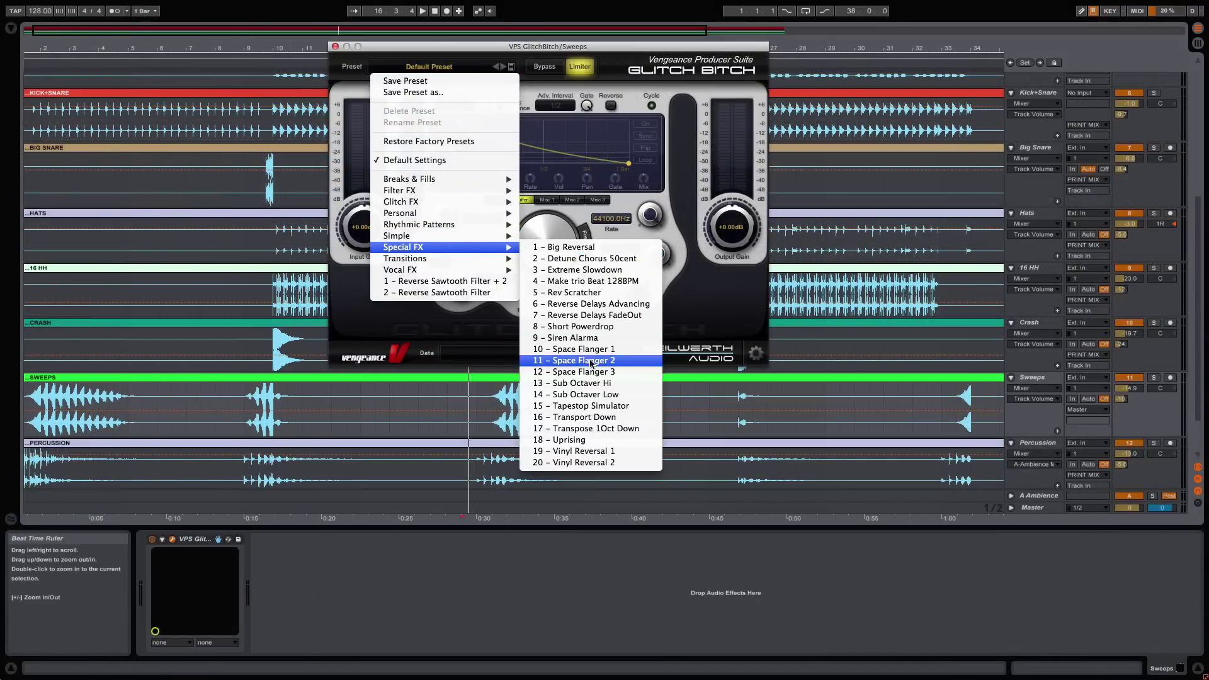
pyautogui.click(591, 371)
pyautogui.press('space')
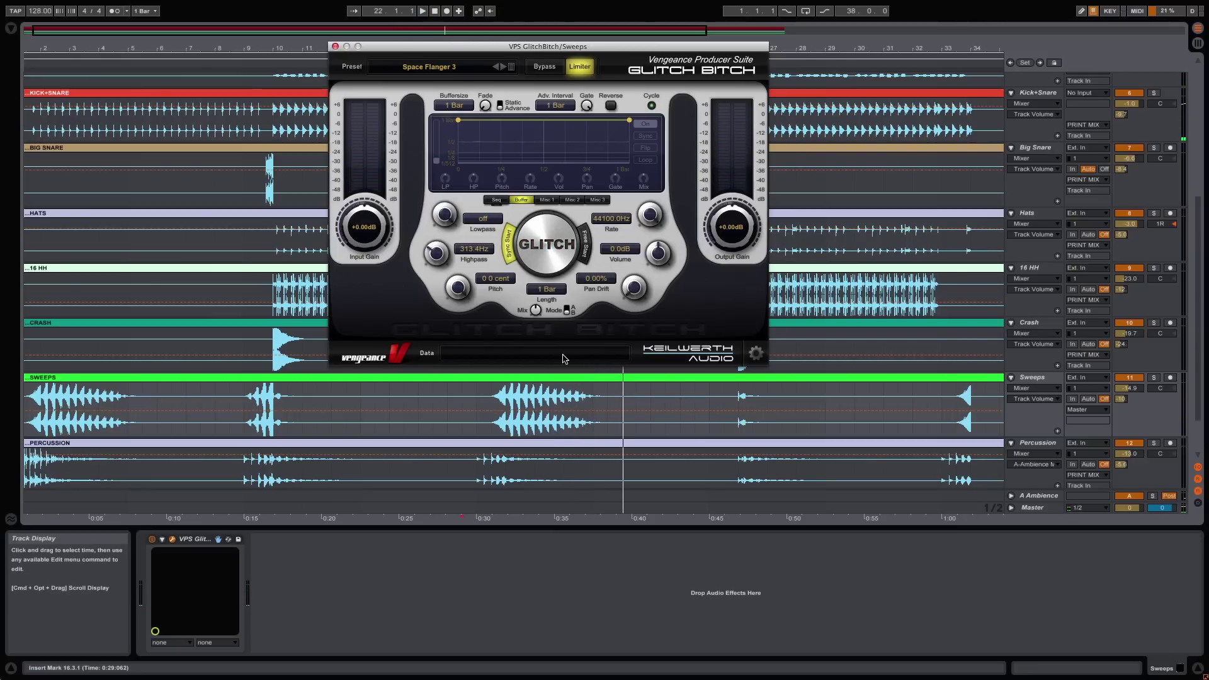
# Step: Switch the Sweeps Glitch Bitch to the Transitions preset Destroy It
pyautogui.click(510, 66)
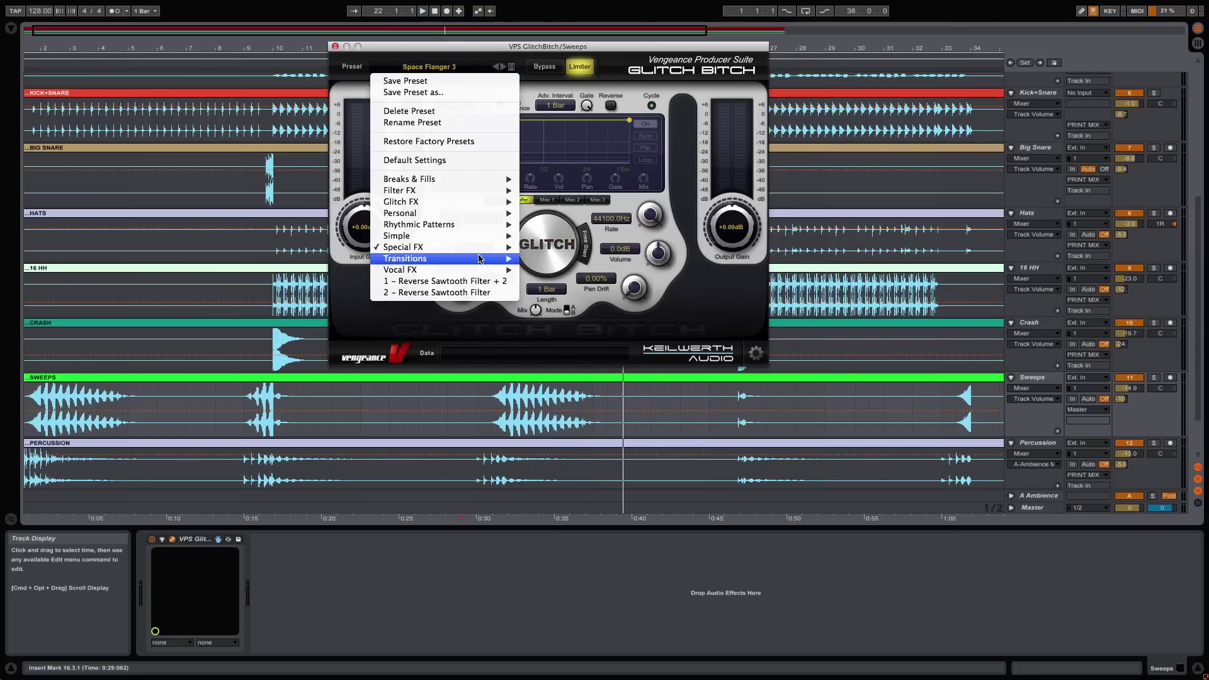
pyautogui.moveTo(510, 258)
pyautogui.click(552, 293)
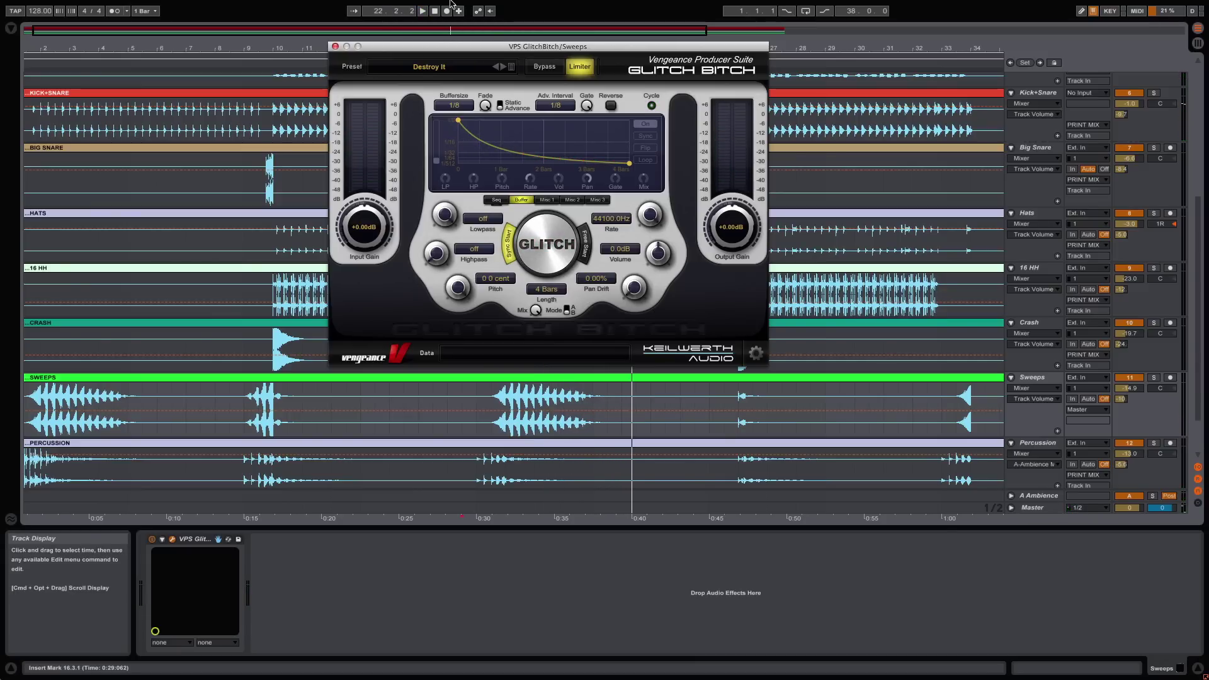
# Step: Switch the Sweeps Glitch Bitch to the Personal preset Simple Stak + Volume
pyautogui.click(510, 67)
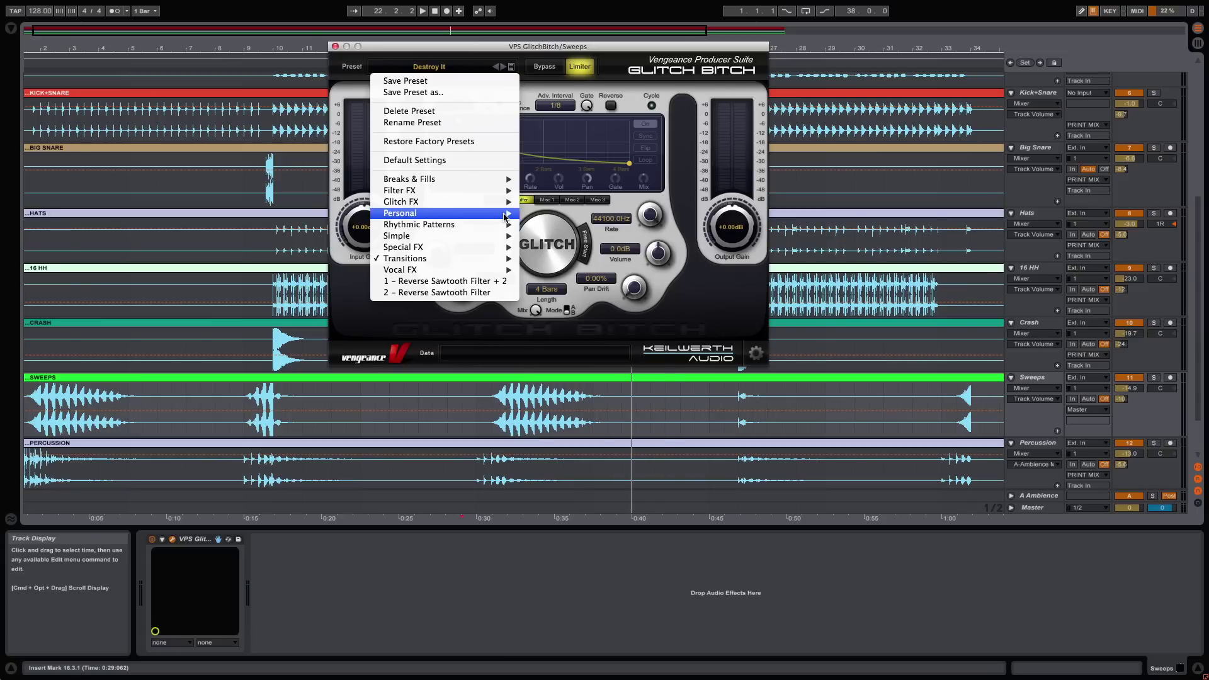
pyautogui.moveTo(510, 213)
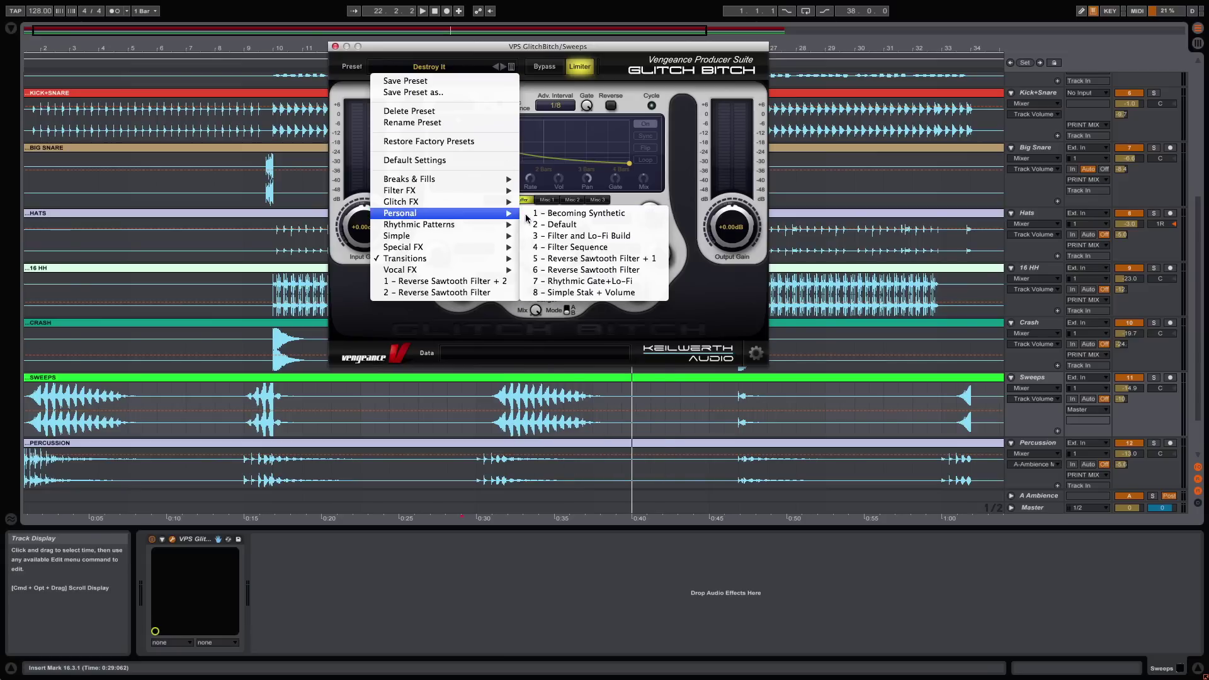
pyautogui.click(560, 292)
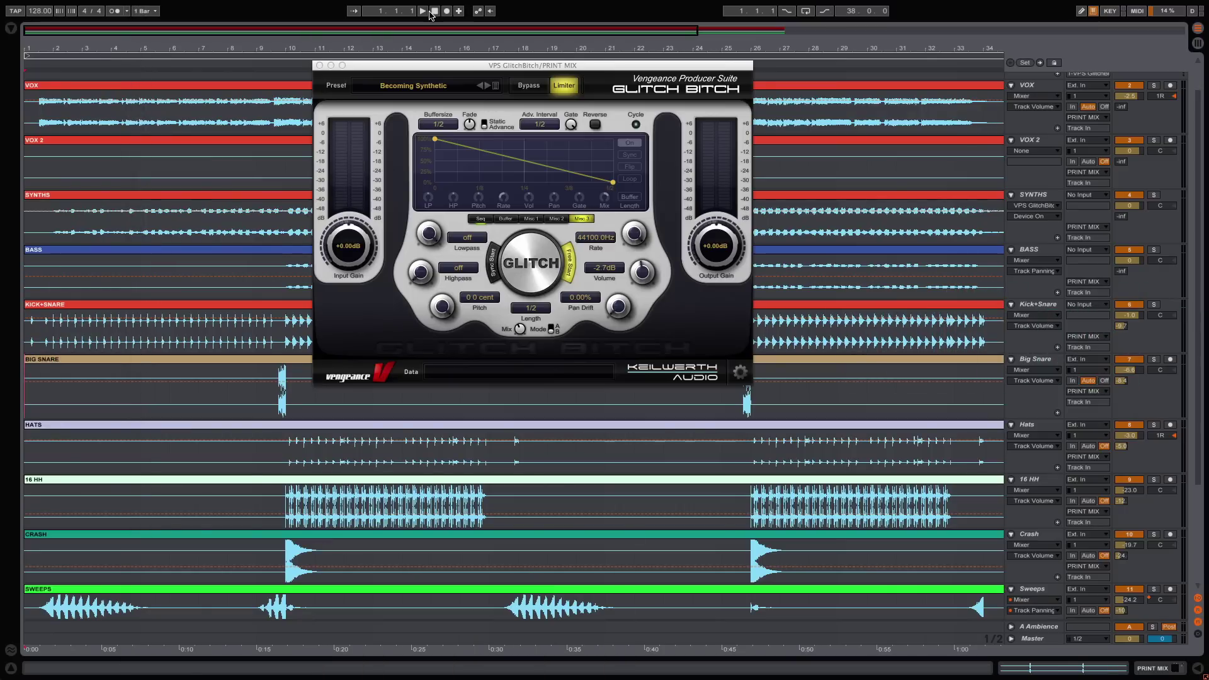
# Step: Play the full mix, trigger GLITCH, and raise the wet mix to about 60%
pyautogui.click(423, 11)
pyautogui.click(534, 235)
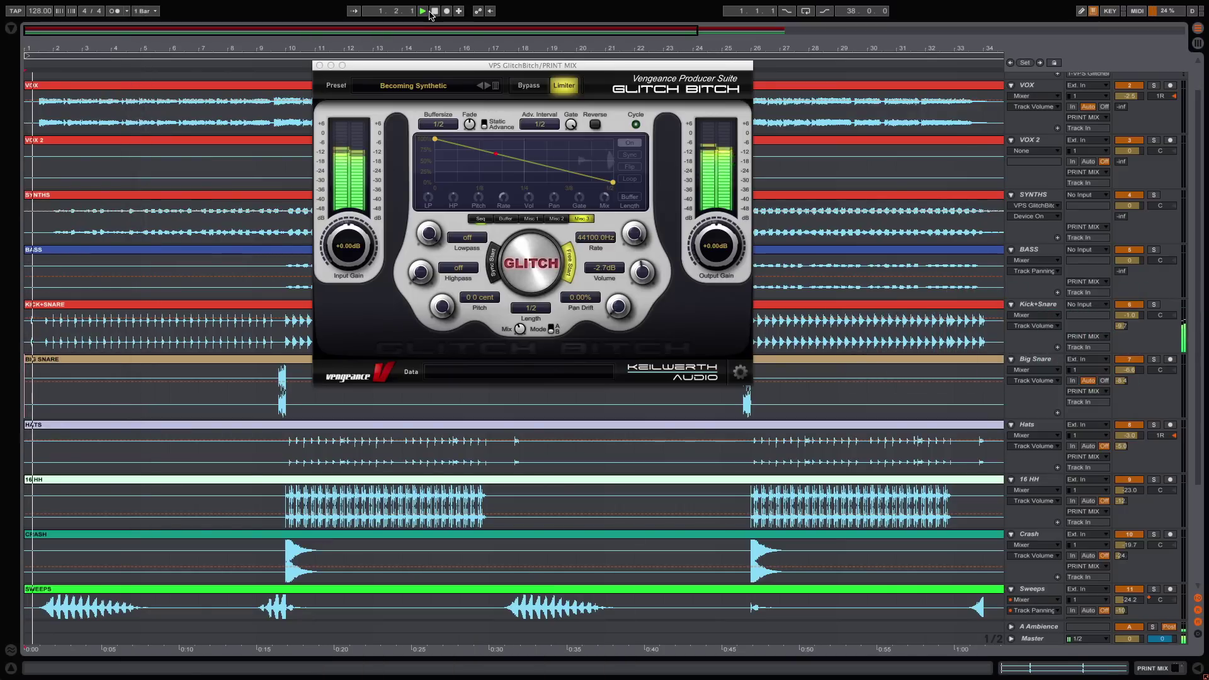
pyautogui.moveTo(520, 328); pyautogui.dragTo(514, 225)
# Step: Check the Misc 1, Misc 2 and Misc 3 envelopes, then return to the step sequencer grid
pyautogui.click(530, 219)
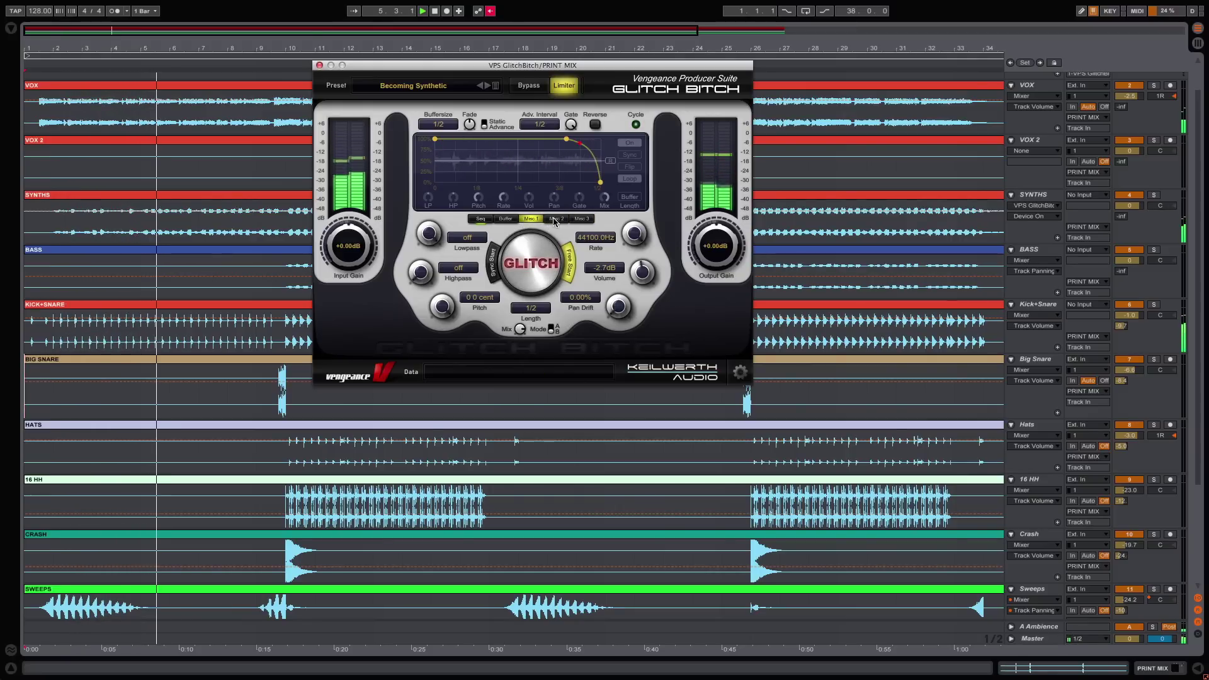
pyautogui.click(555, 219)
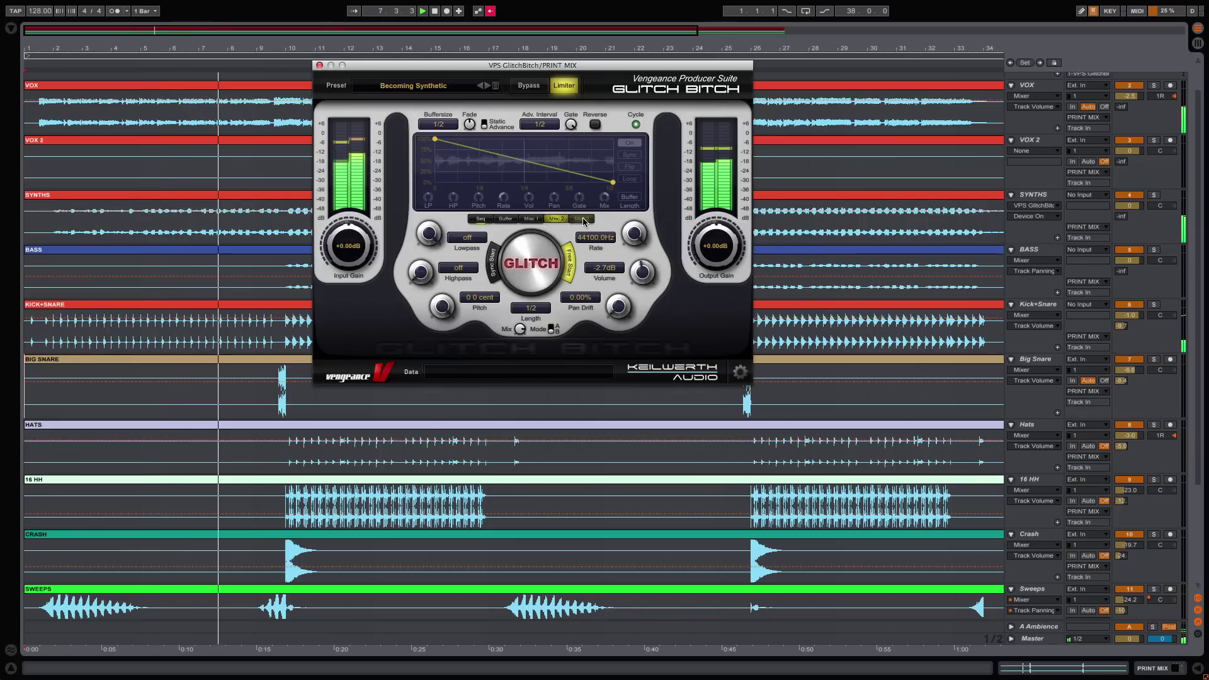
pyautogui.click(583, 218)
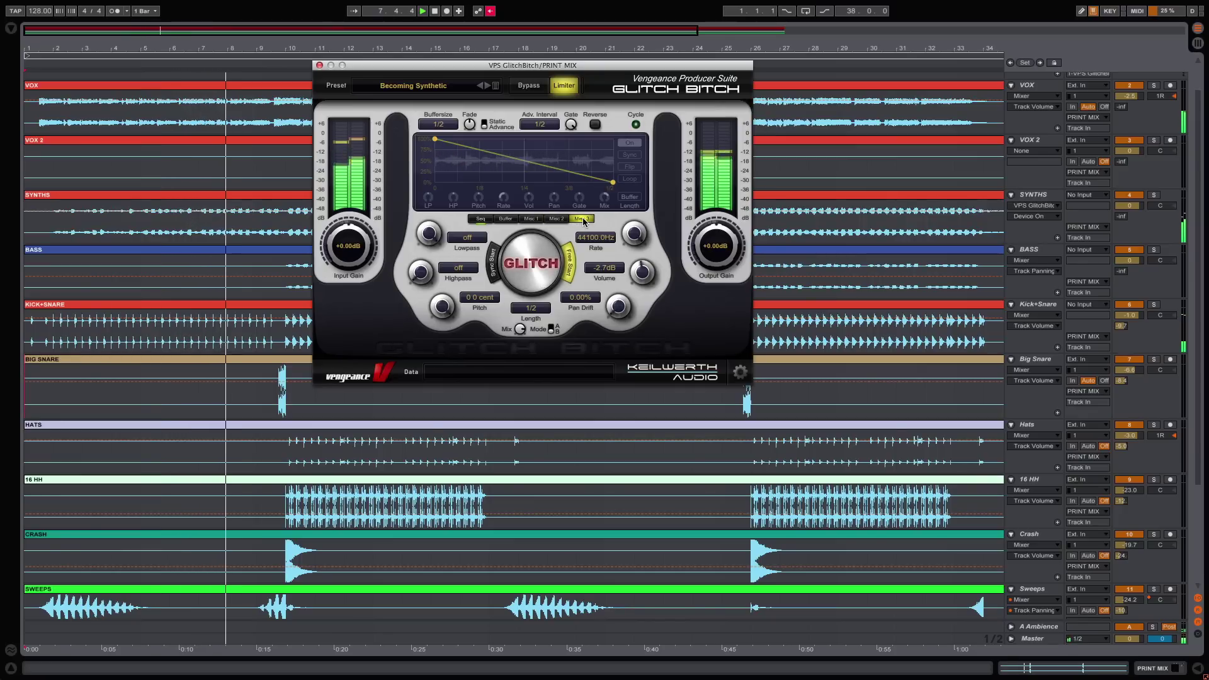
pyautogui.click(480, 218)
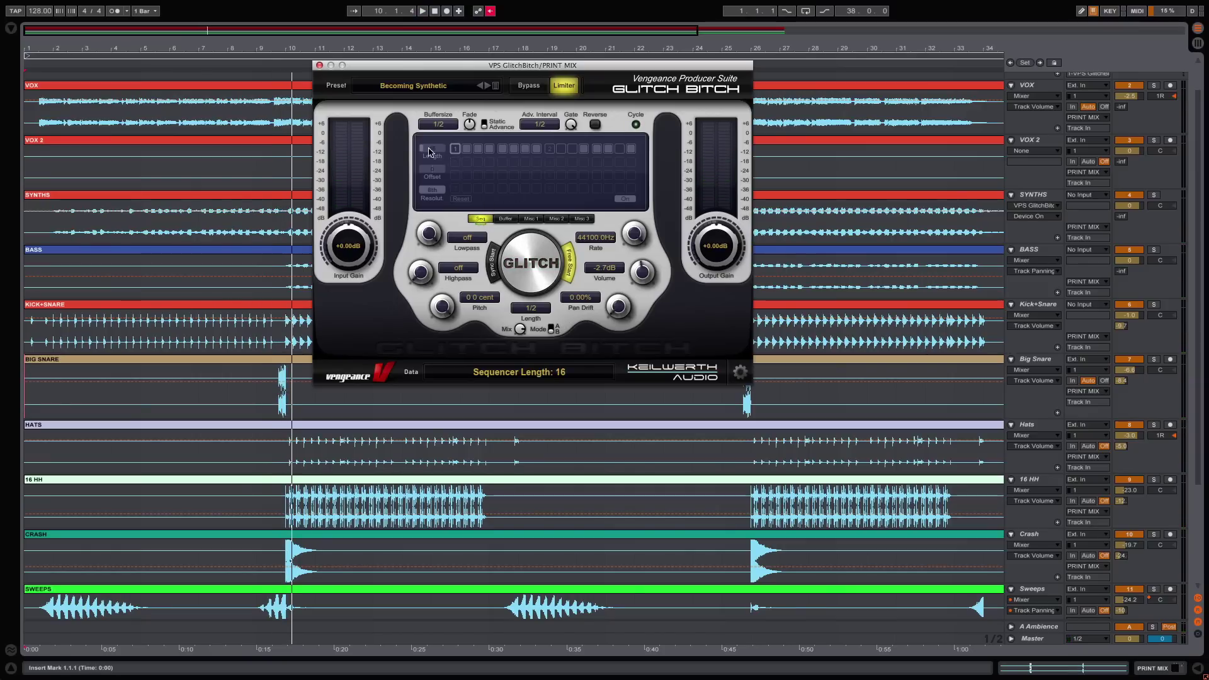
# Step: Keep the sequencer resolution at 8th, reposition the window, and switch the step sequencer on
pyautogui.click(435, 195)
pyautogui.click(431, 168)
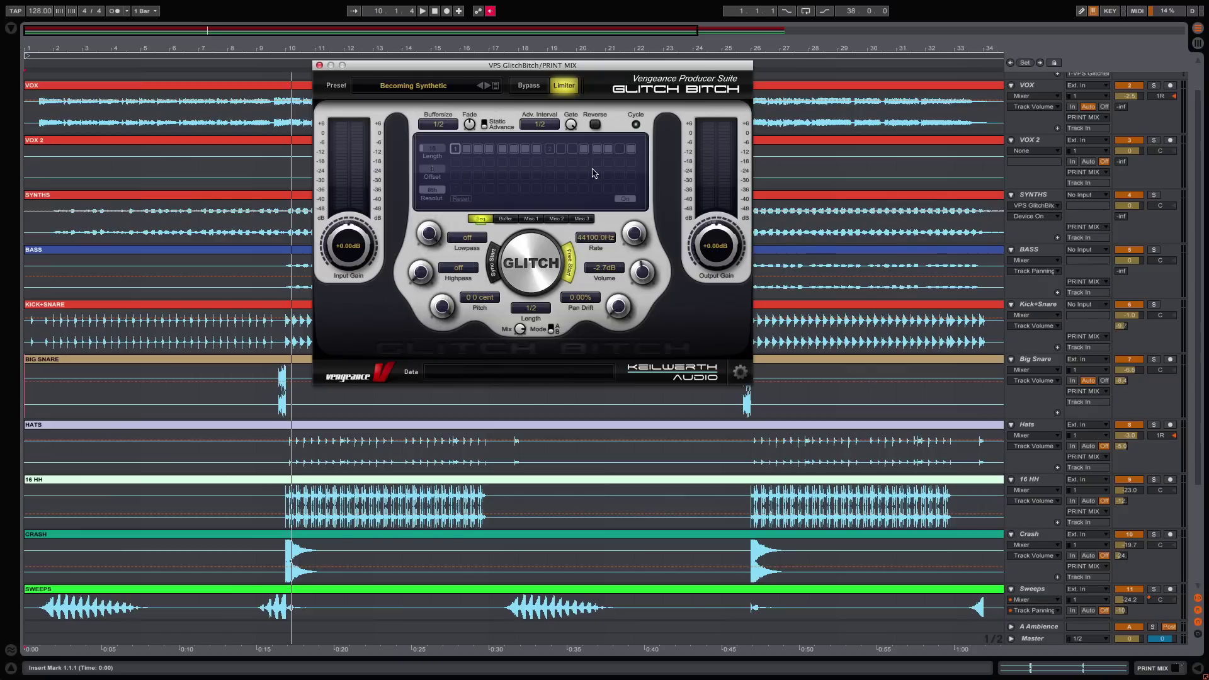
pyautogui.moveTo(553, 67); pyautogui.dragTo(586, 116)
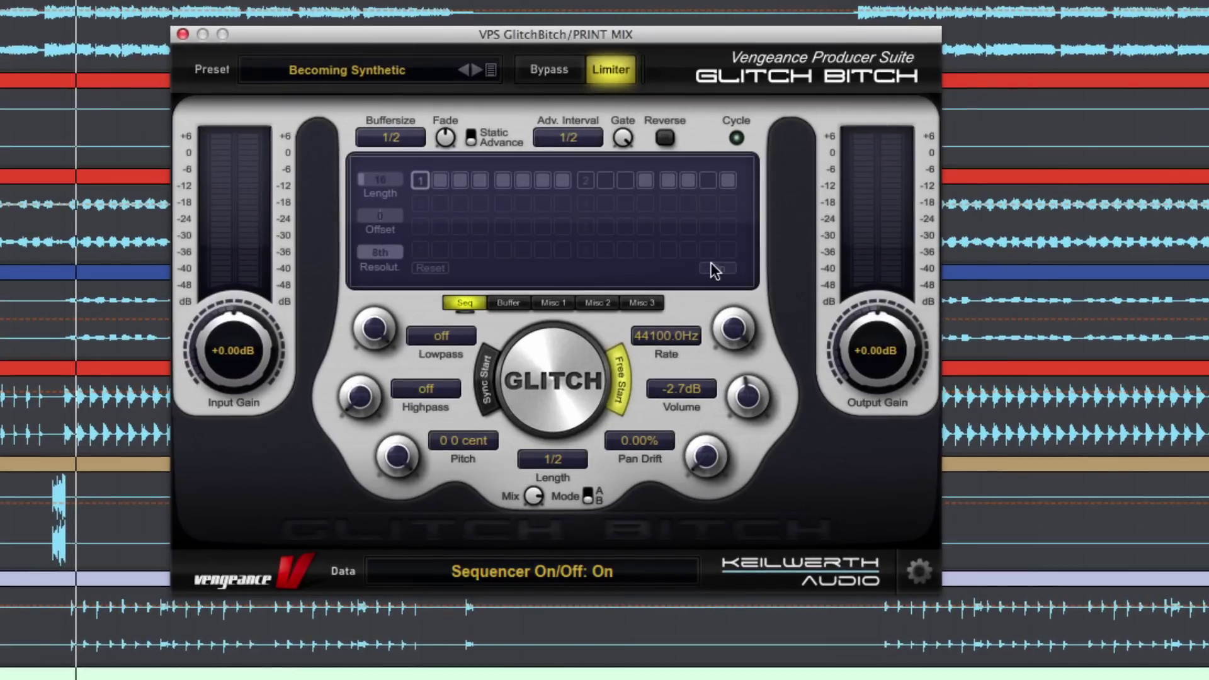
pyautogui.click(713, 265)
# Step: Set the Misc 1 envelope length to 1/16, leaving it unflipped, then return to the sequencer
pyautogui.click(547, 303)
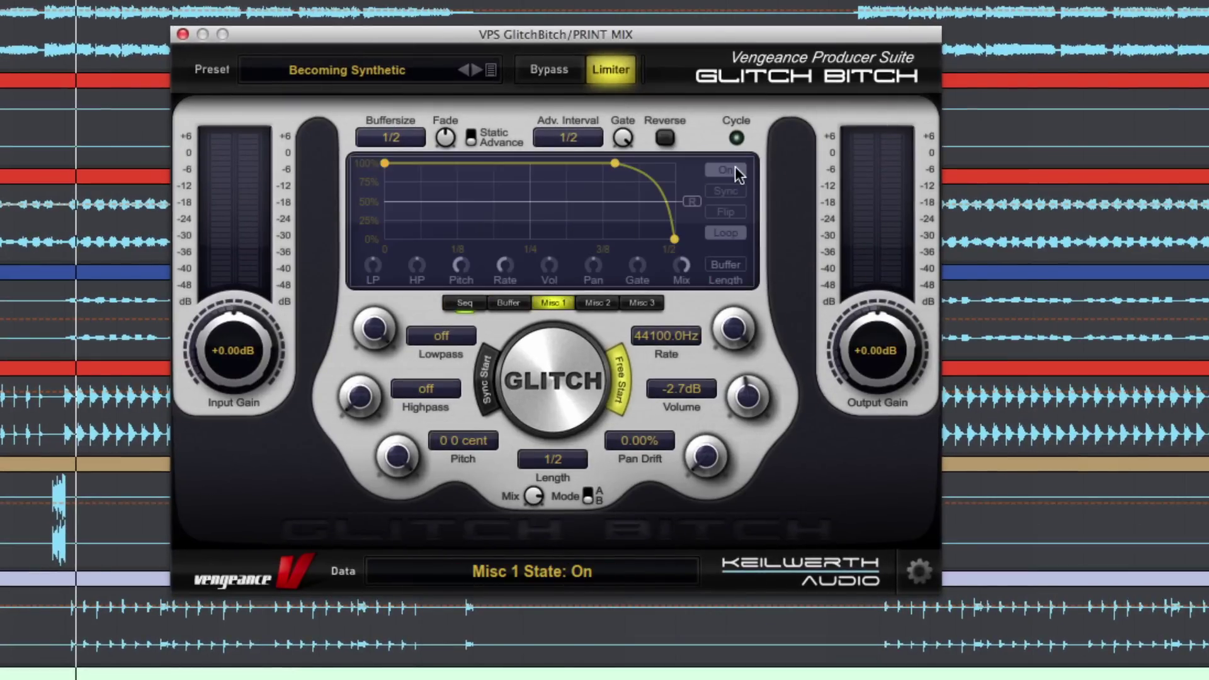
pyautogui.click(721, 212)
pyautogui.click(720, 212)
pyautogui.click(727, 262)
pyautogui.click(728, 262)
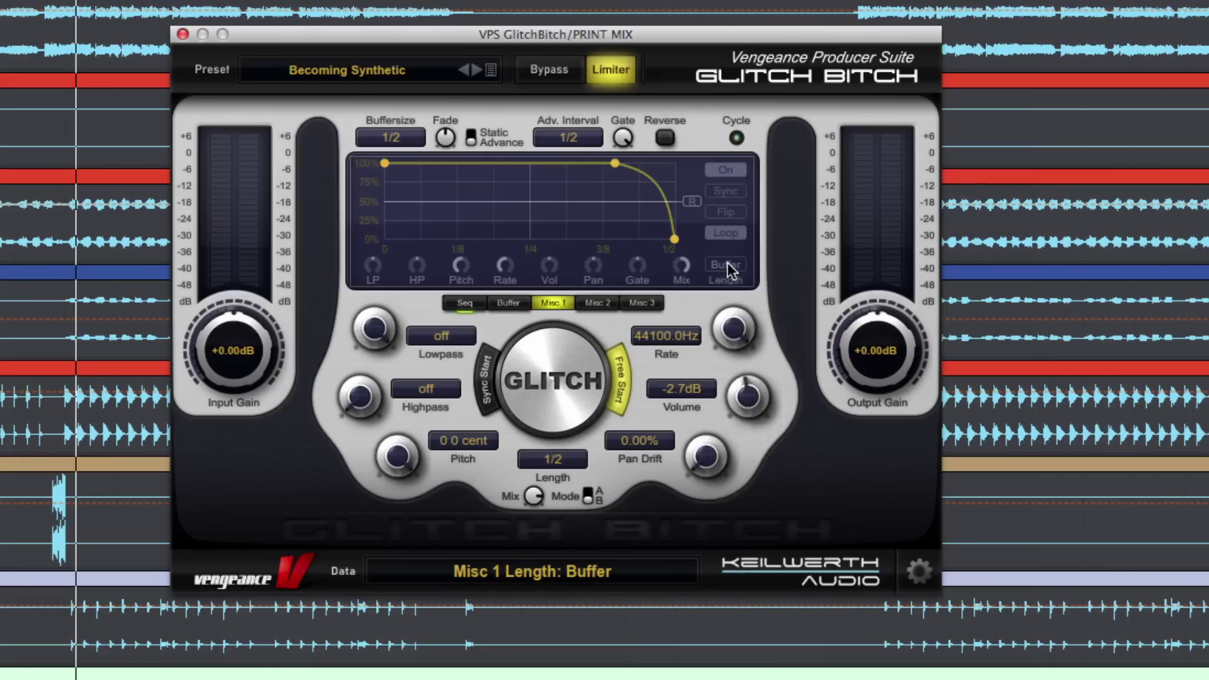
pyautogui.click(728, 262)
pyautogui.click(739, 309)
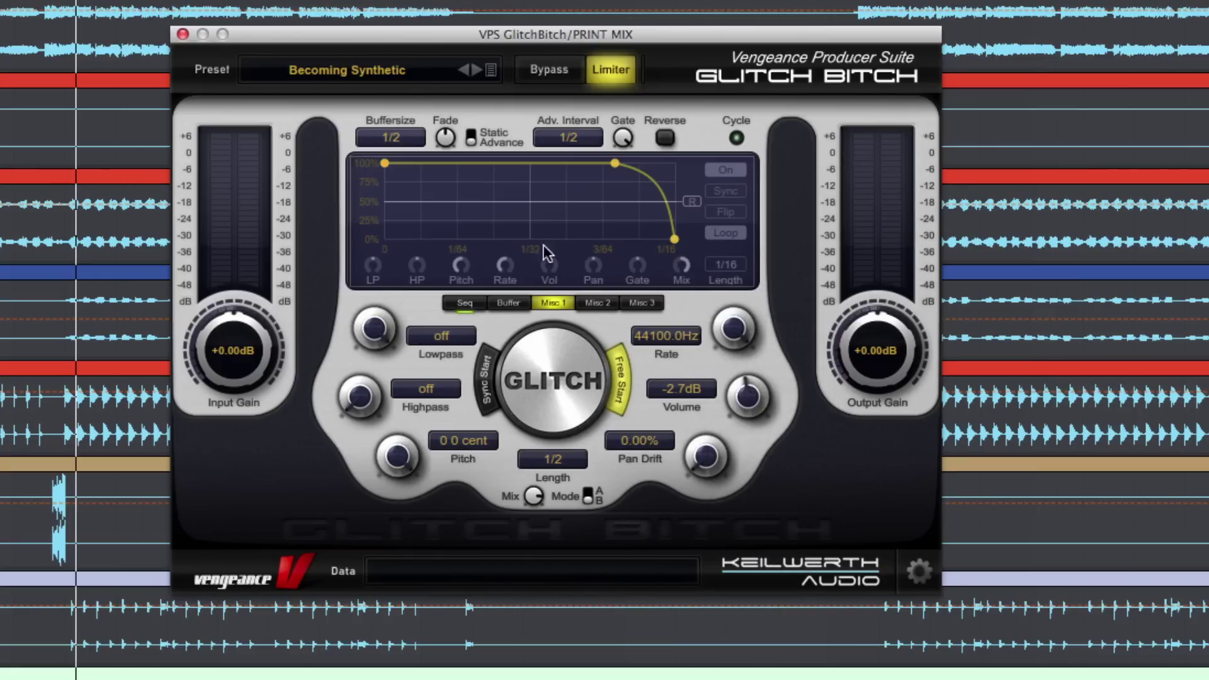
pyautogui.click(595, 303)
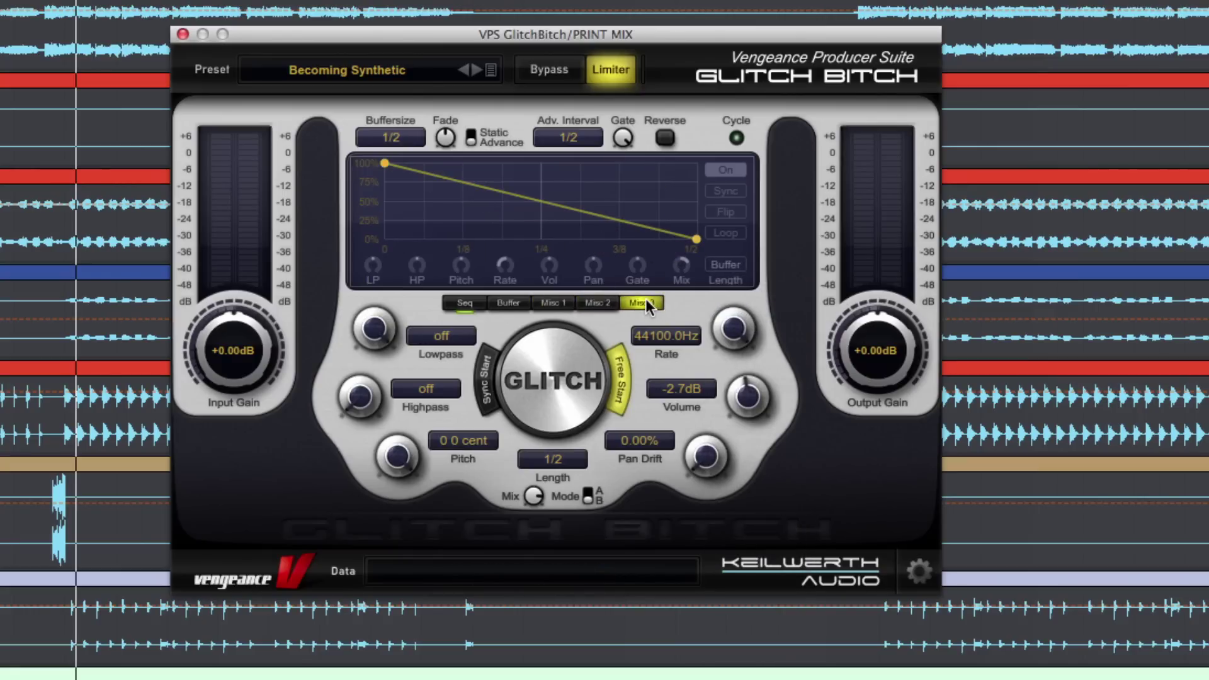
pyautogui.click(466, 301)
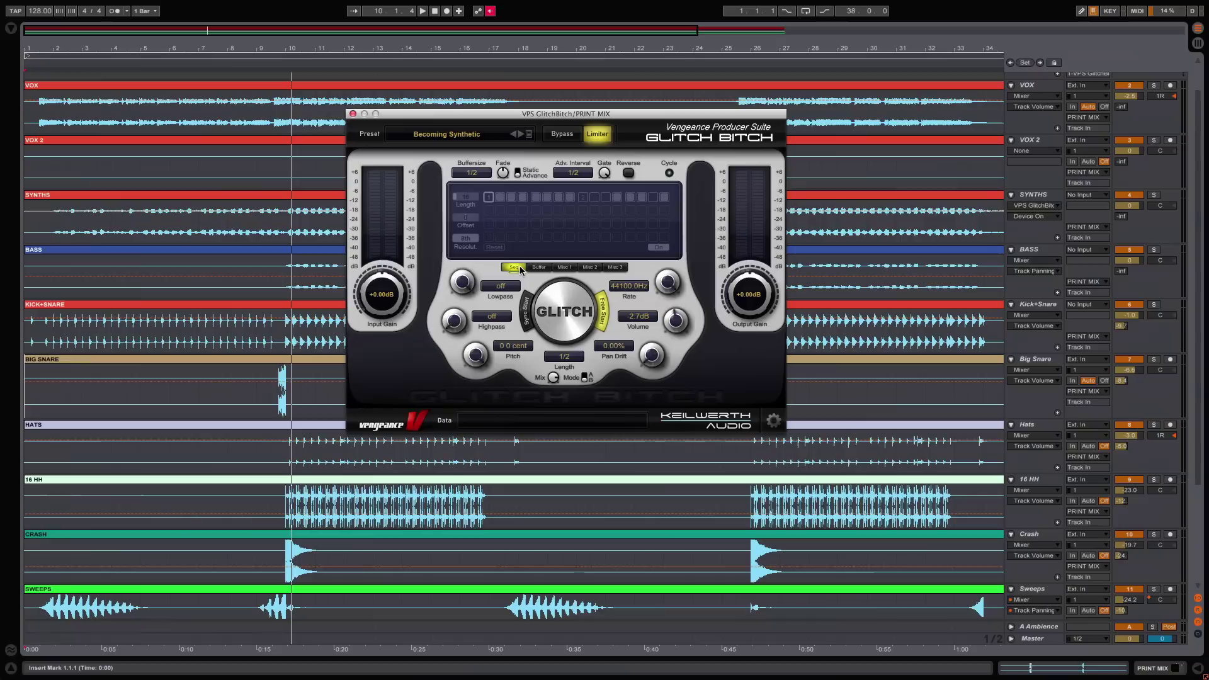
# Step: Select the PRINT MIX track and show its GlitchBitch device
pyautogui.scroll(-5, 980, 396)
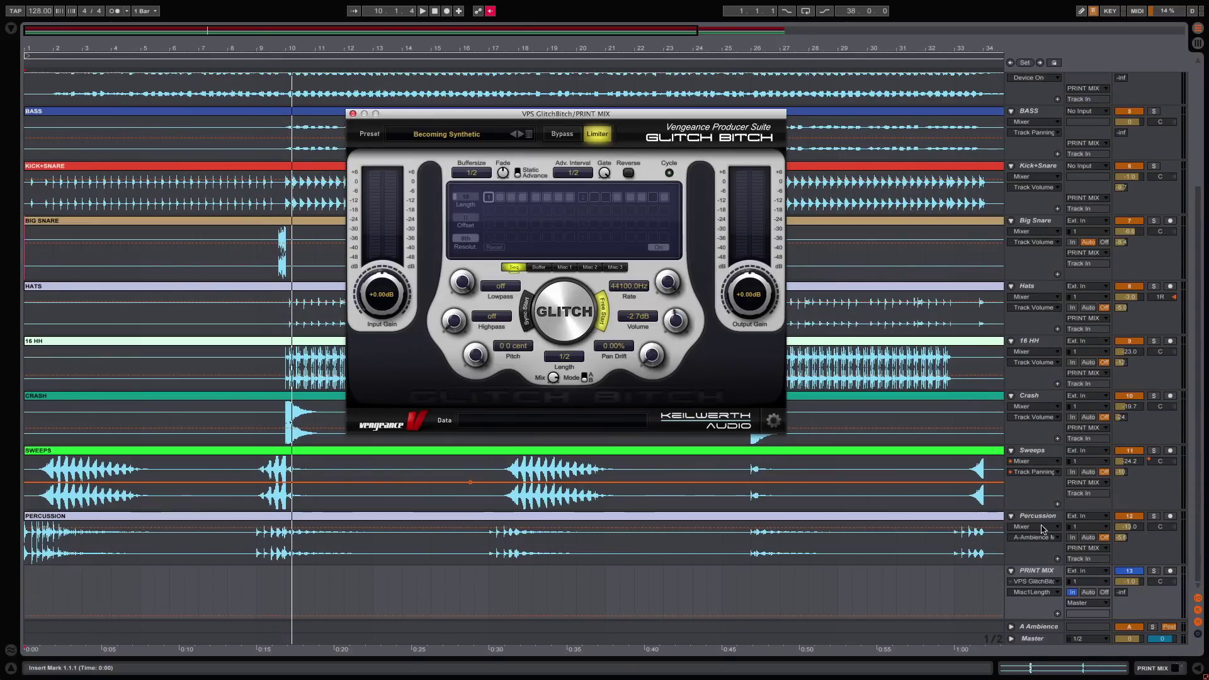
pyautogui.click(1050, 571)
pyautogui.moveTo(1142, 659); pyautogui.dragTo(1142, 528)
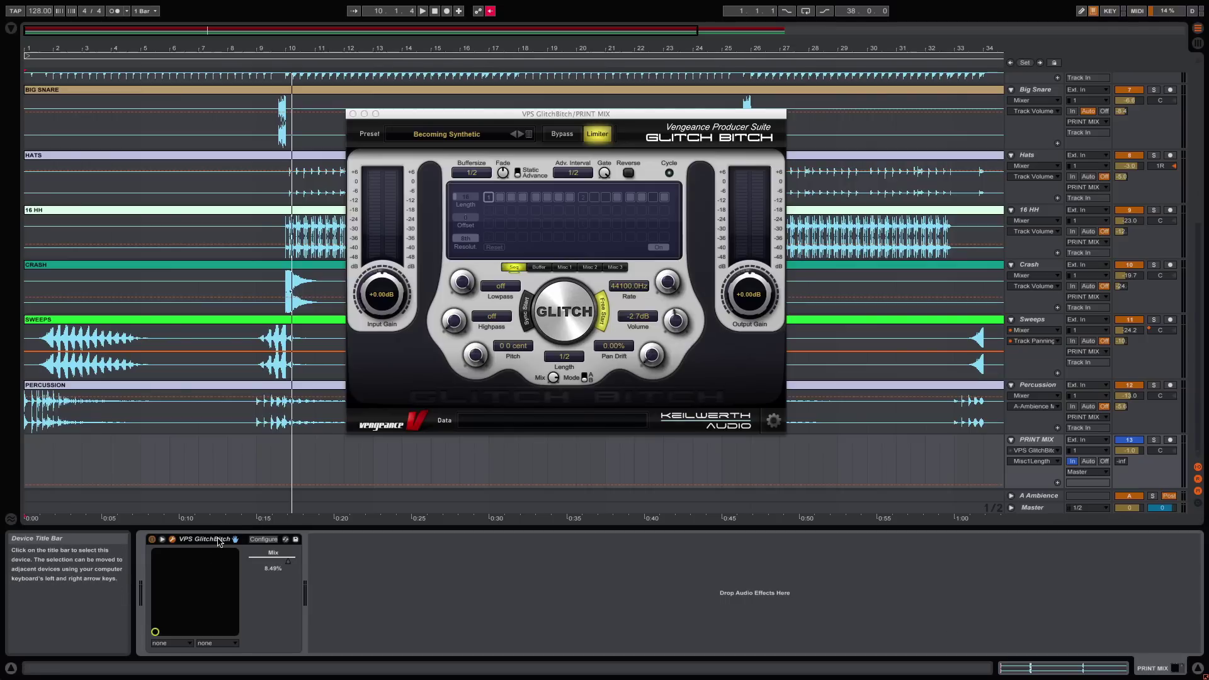
# Step: Configure GlitchBitch to expose Lowpass, Highpass, Pitch, Misc1ToRate, Misc1ToVolume and Misc1ToPan
pyautogui.click(262, 540)
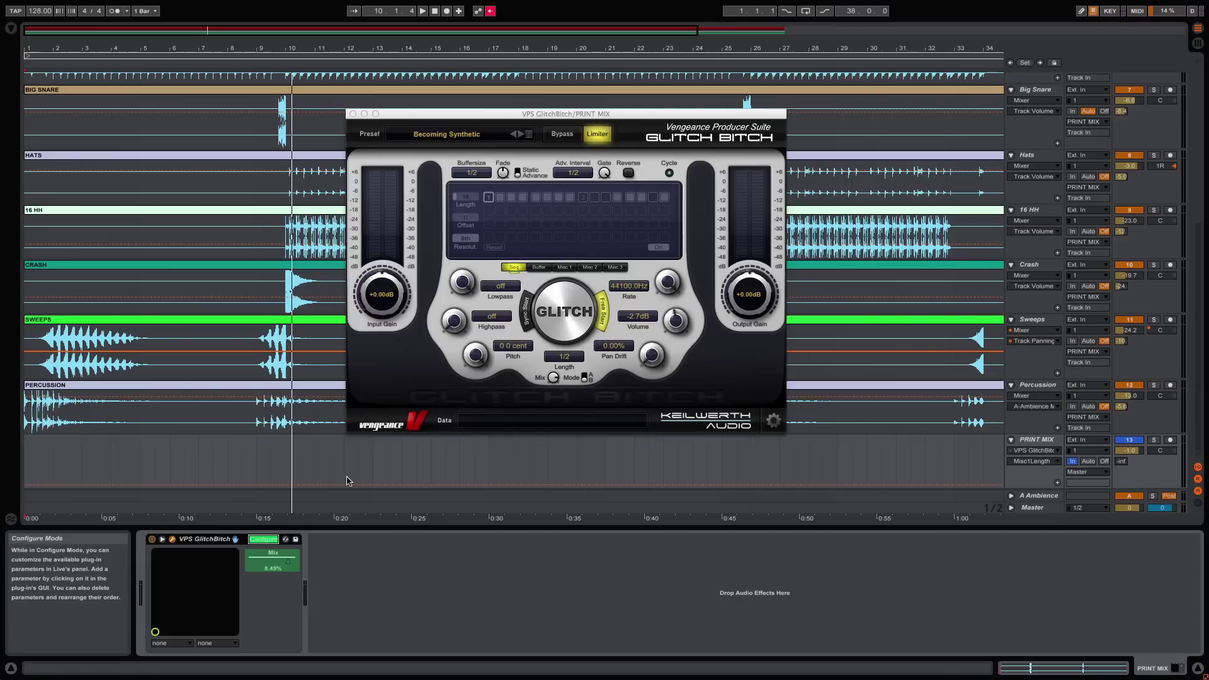
pyautogui.click(462, 282)
pyautogui.click(454, 323)
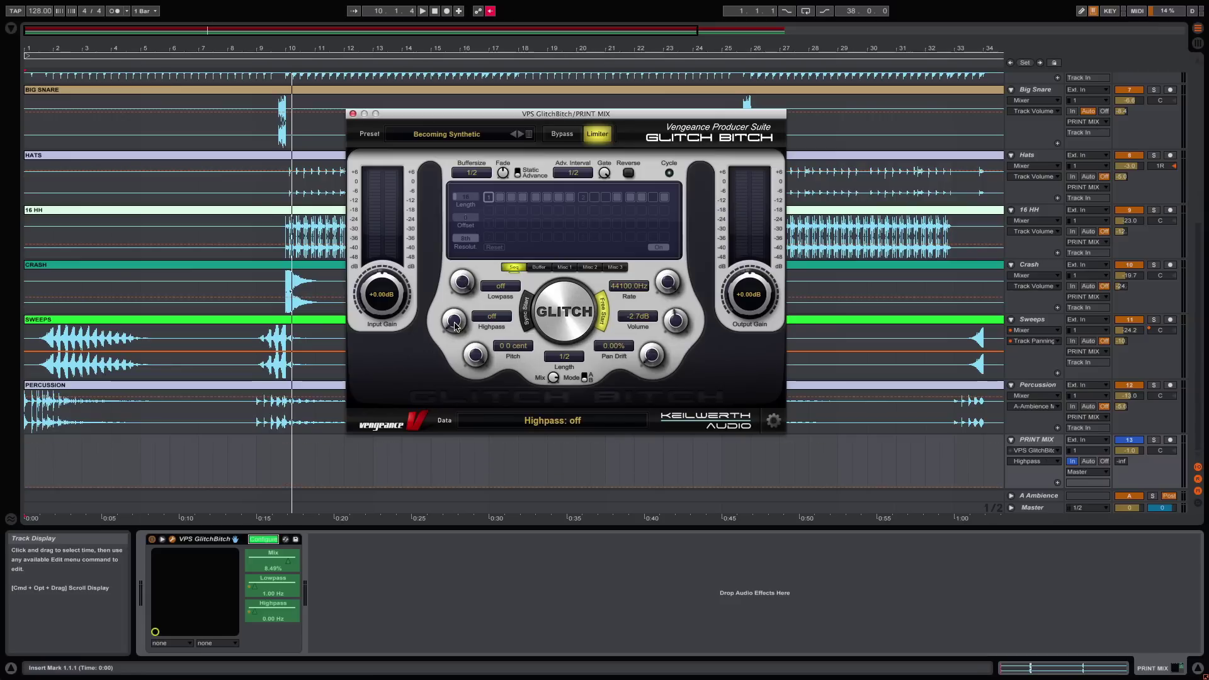
pyautogui.click(477, 357)
pyautogui.click(569, 270)
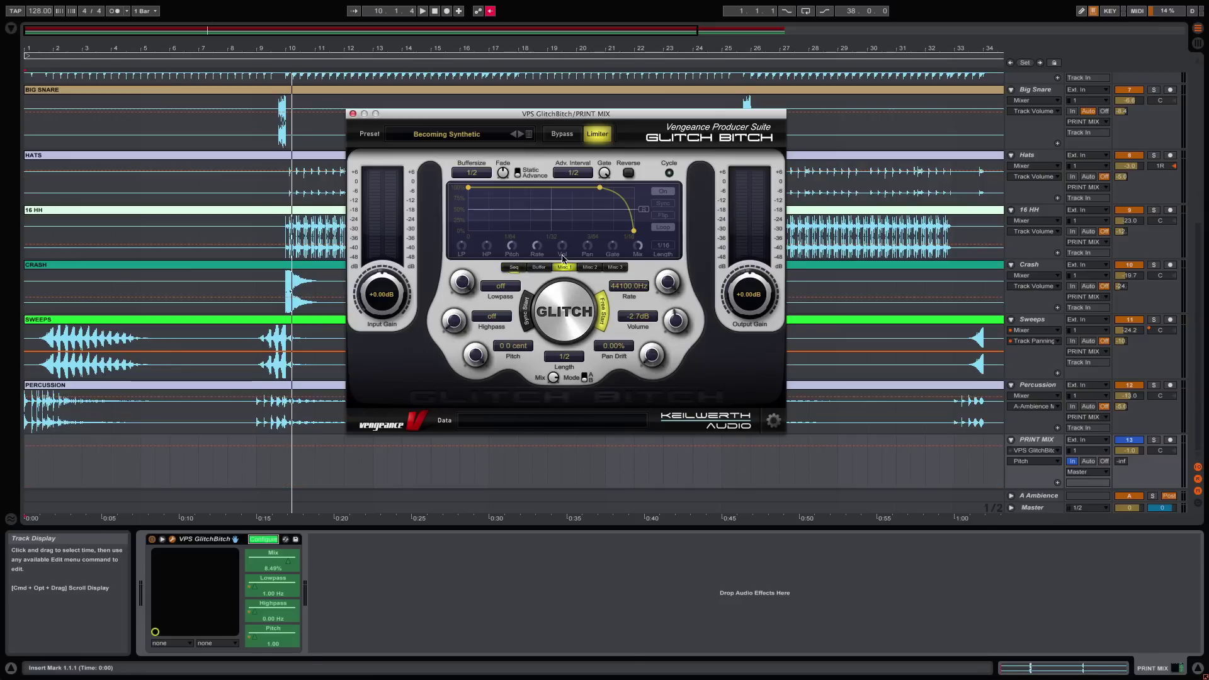
pyautogui.click(537, 246)
pyautogui.click(562, 246)
pyautogui.click(585, 248)
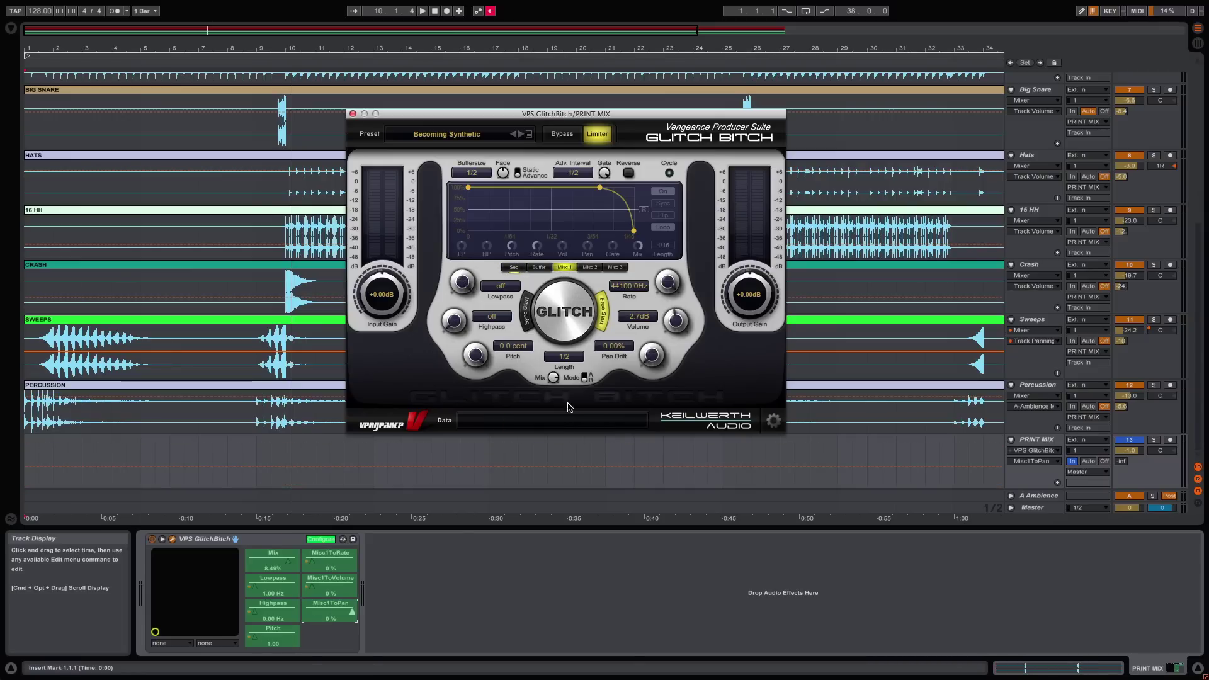
# Step: Delete all exposed parameters except Mix and finish configuring
pyautogui.click(279, 592)
pyautogui.press('Delete')
pyautogui.press('Delete')
pyautogui.press('Delete')
pyautogui.press('Delete')
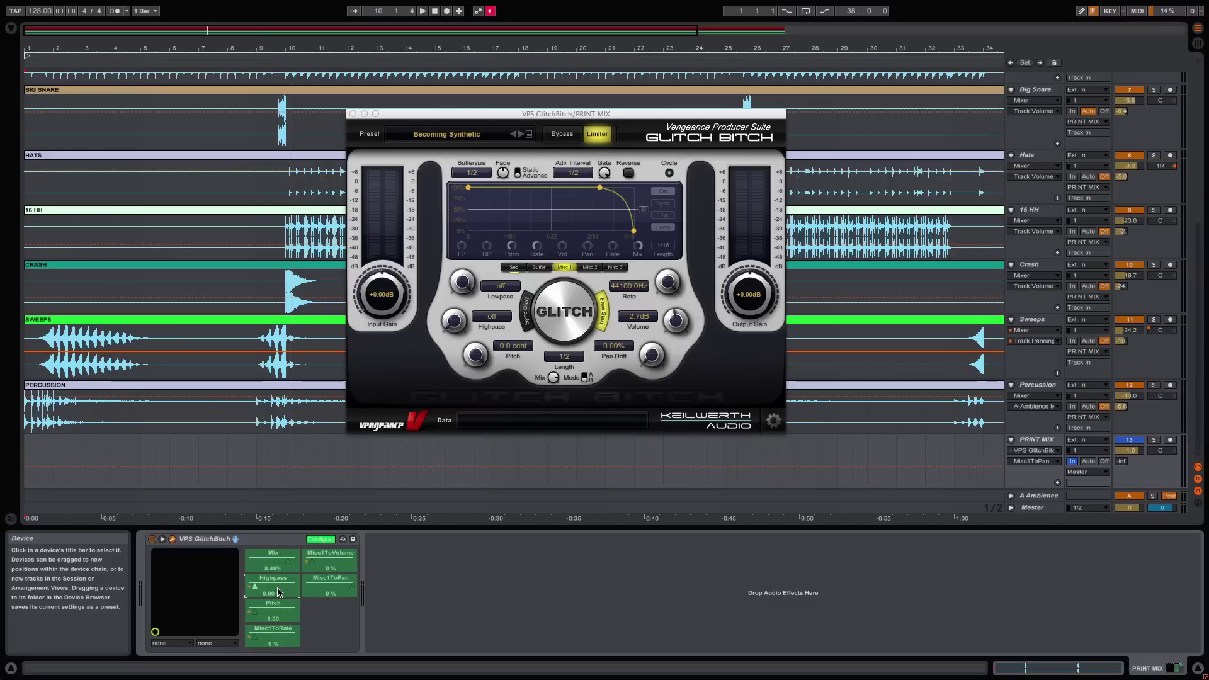
pyautogui.press('Delete')
pyautogui.press('Delete')
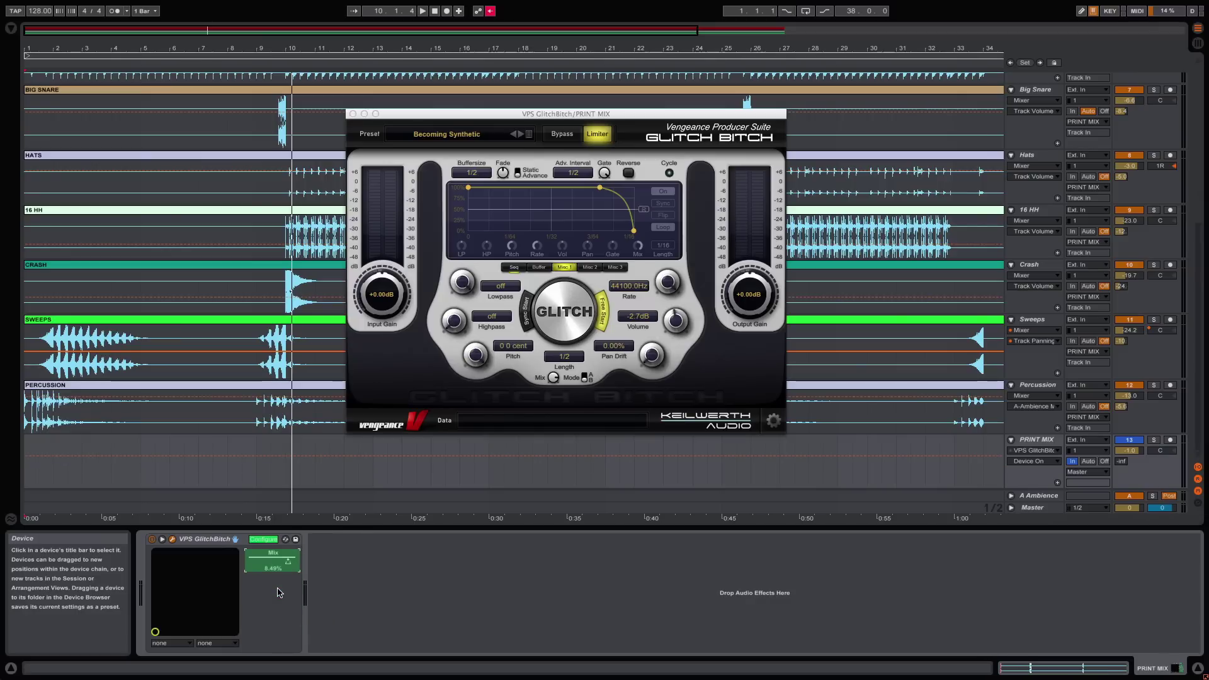
pyautogui.click(262, 540)
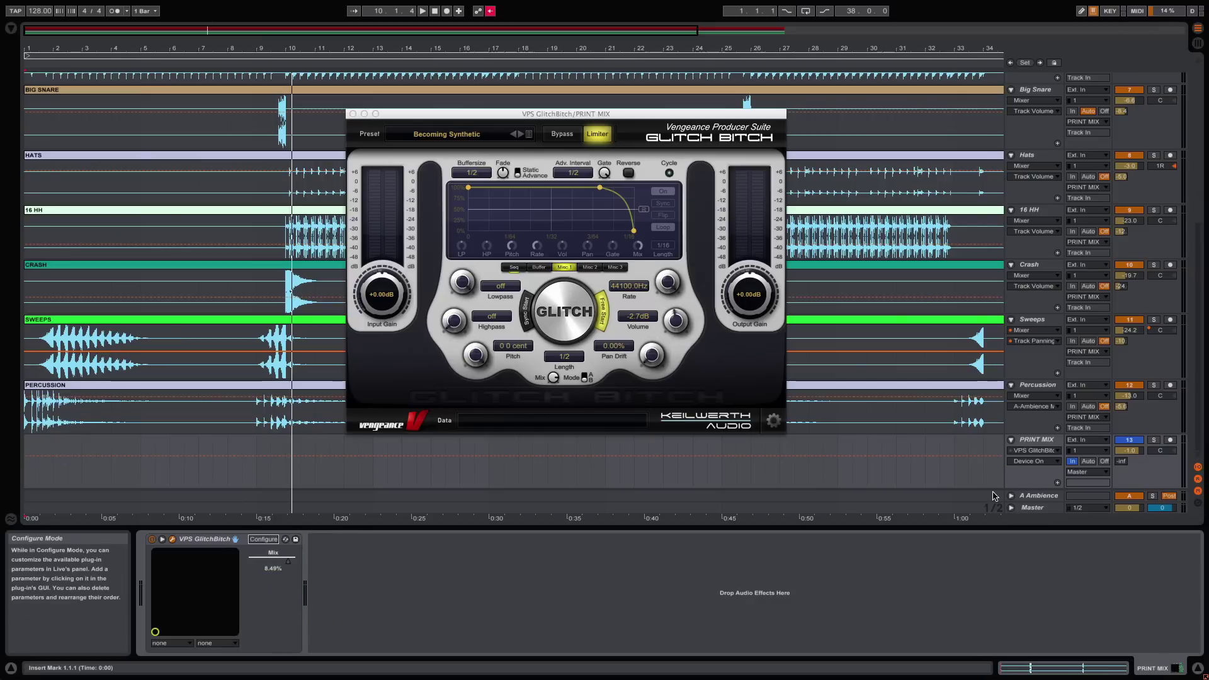
# Step: Show the Mix automation lane, load Personal > Filter and Lo-Fi Build, and bend its Misc 3 curve downward
pyautogui.click(1026, 462)
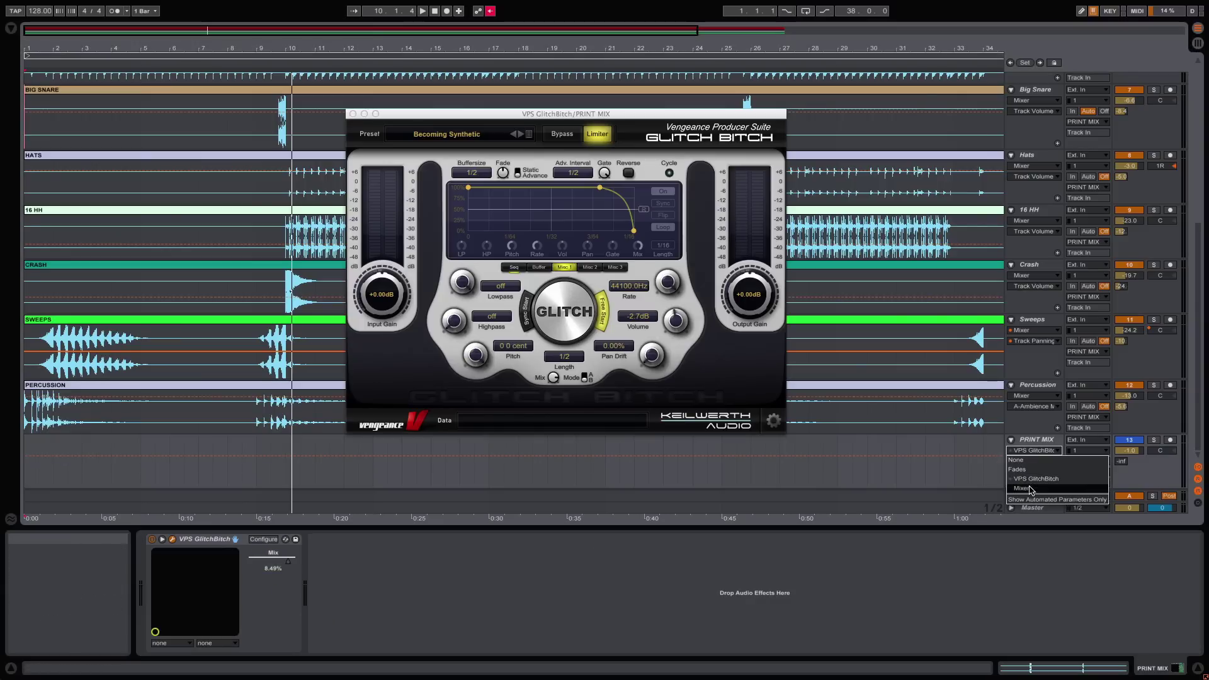
pyautogui.click(1032, 480)
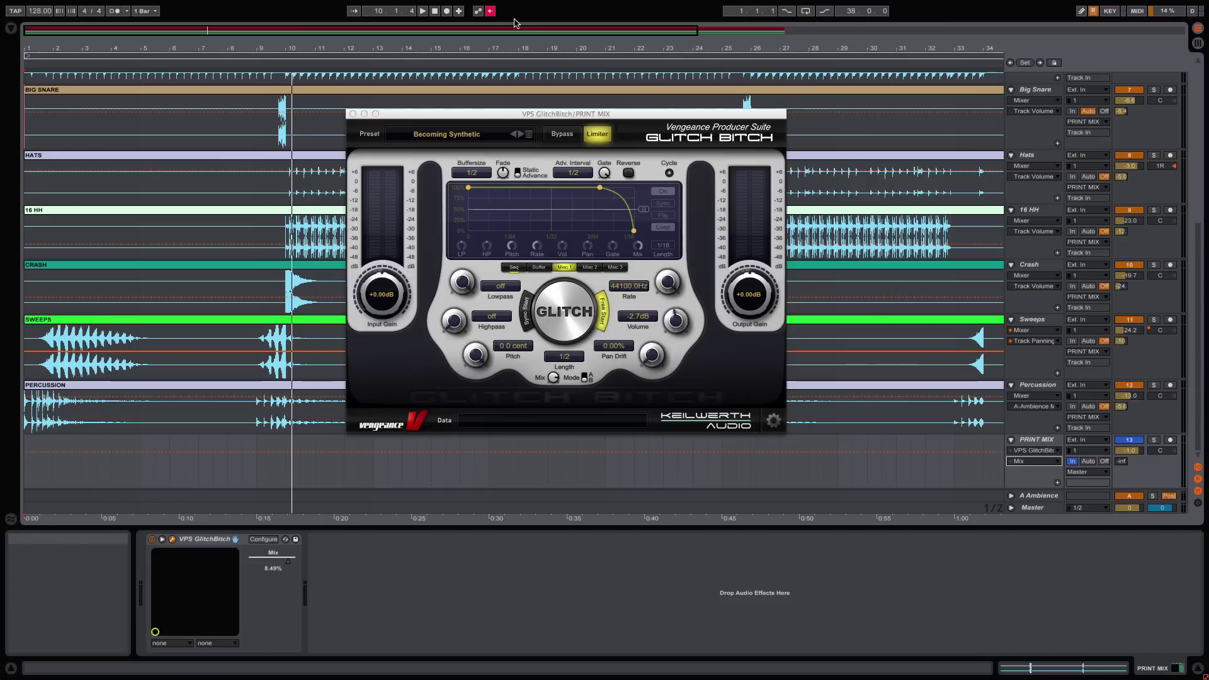
pyautogui.click(529, 134)
pyautogui.moveTo(513, 281)
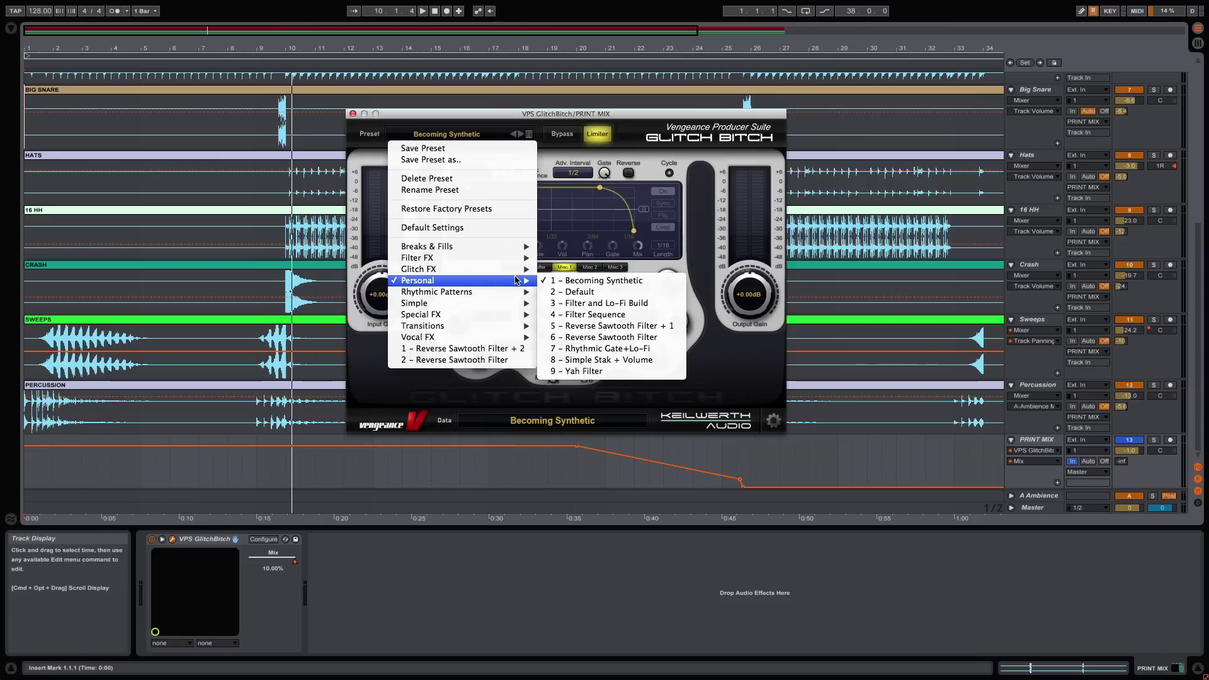
pyautogui.click(581, 304)
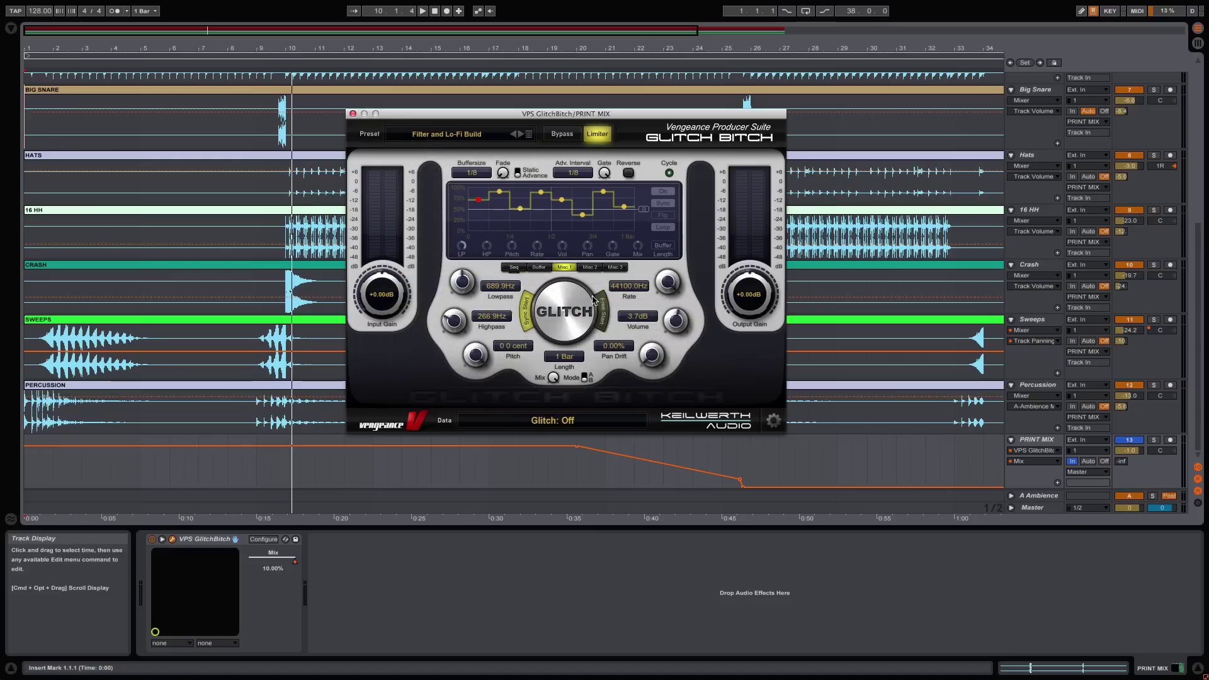
pyautogui.click(623, 268)
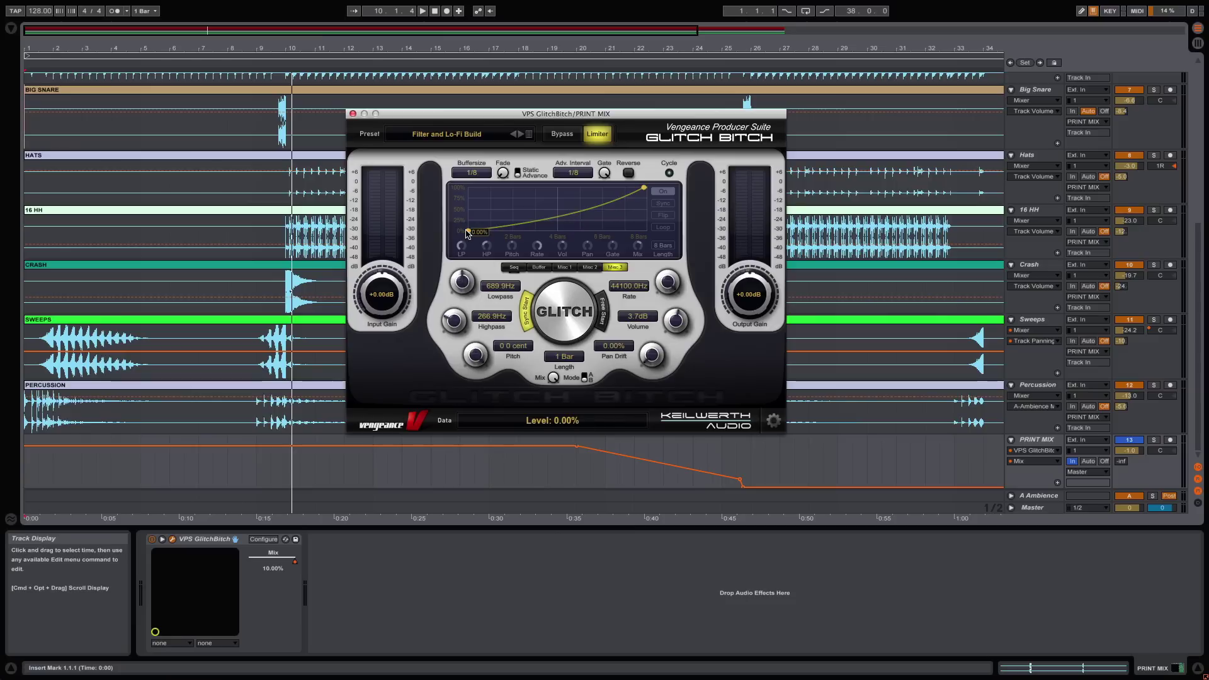
pyautogui.moveTo(518, 222); pyautogui.dragTo(518, 228)
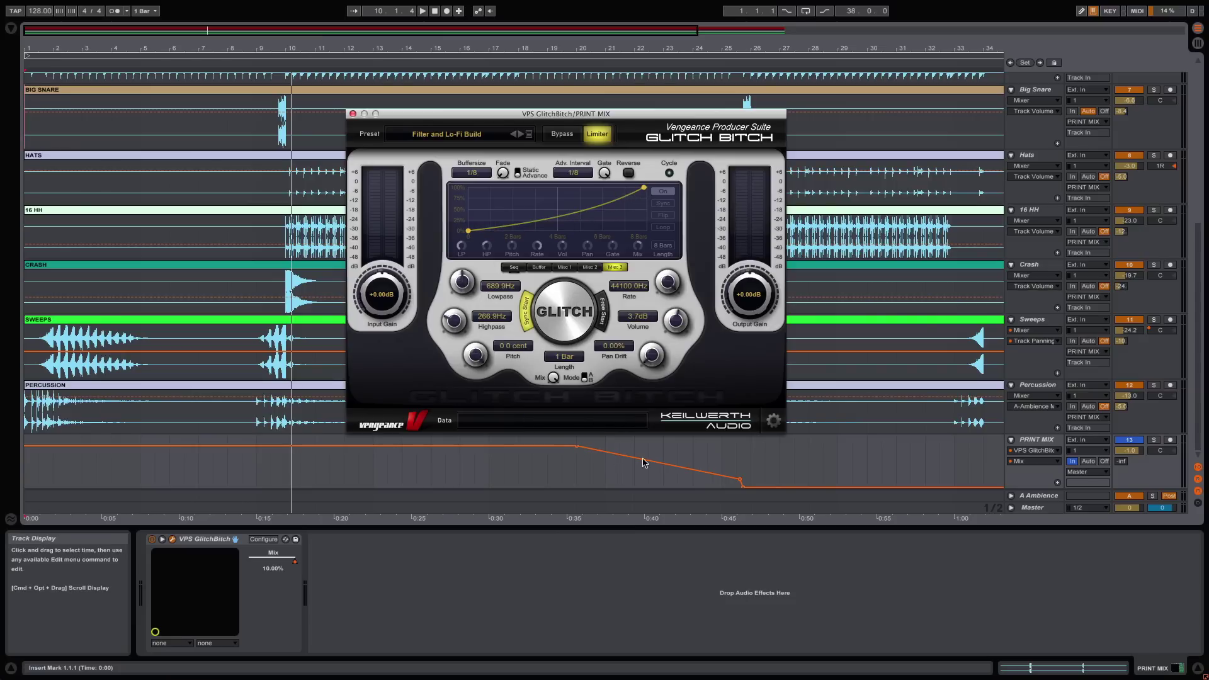
# Step: Close the GlitchBitch window and route VOX 2's output directly to Master
pyautogui.click(352, 114)
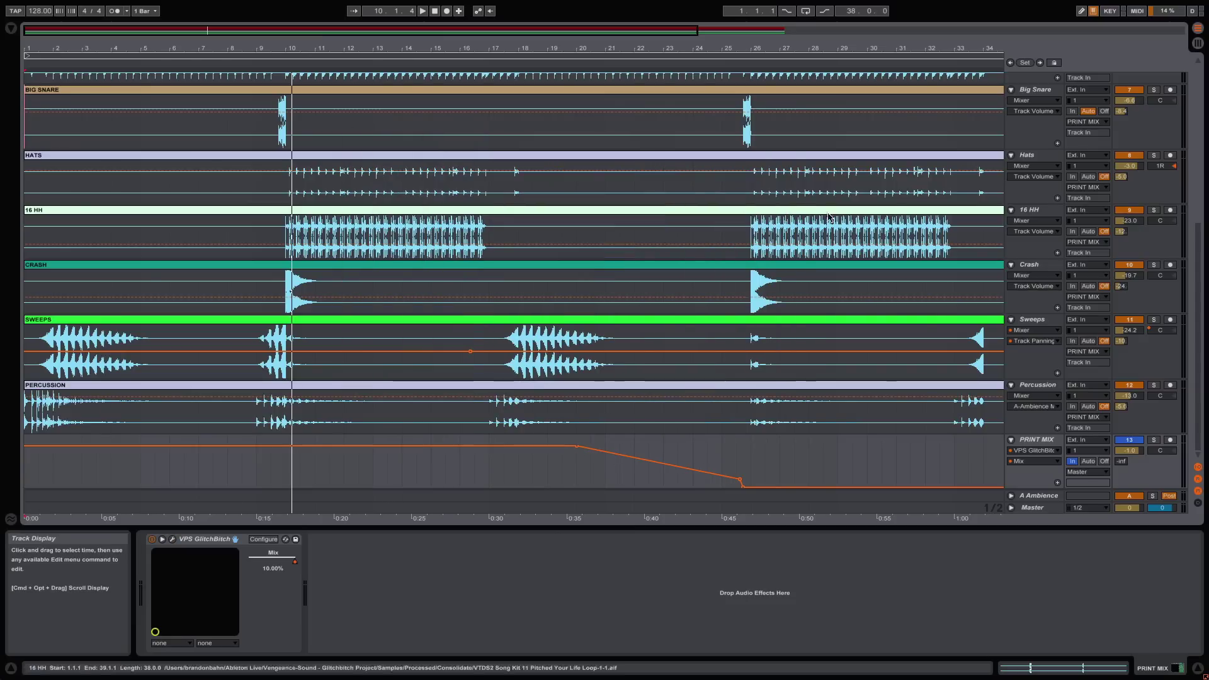
pyautogui.scroll(5, 1031, 164)
pyautogui.click(1031, 164)
pyautogui.click(1033, 179)
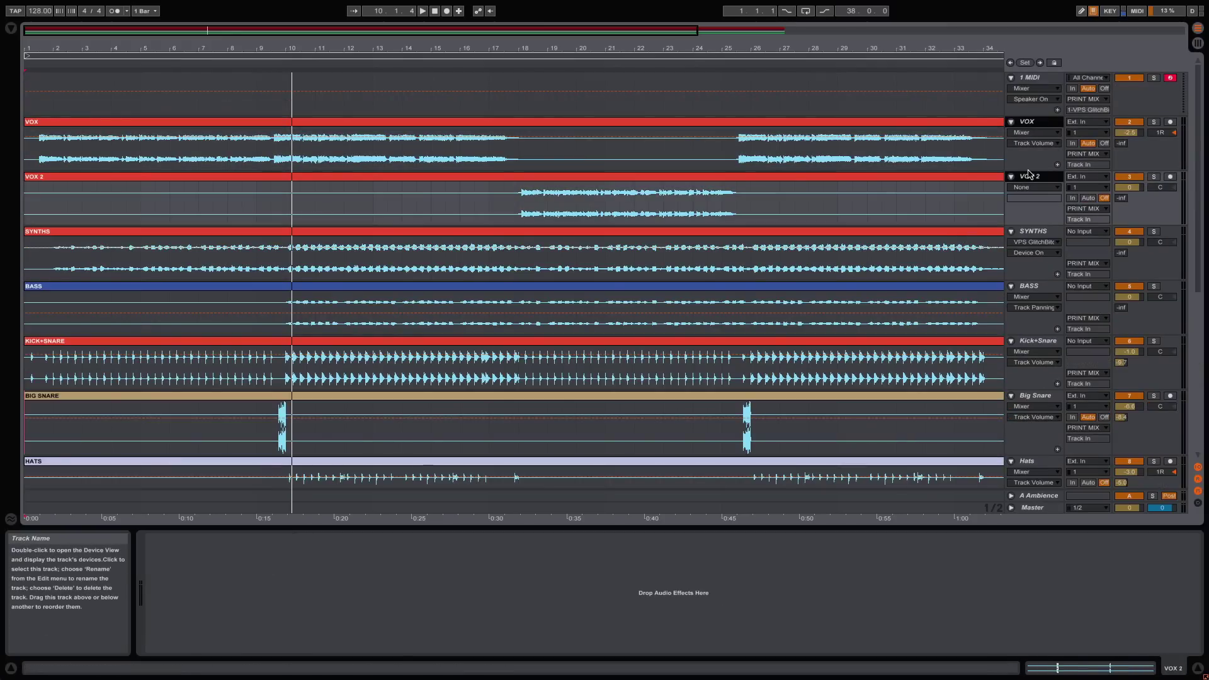
pyautogui.click(1088, 208)
pyautogui.click(1079, 240)
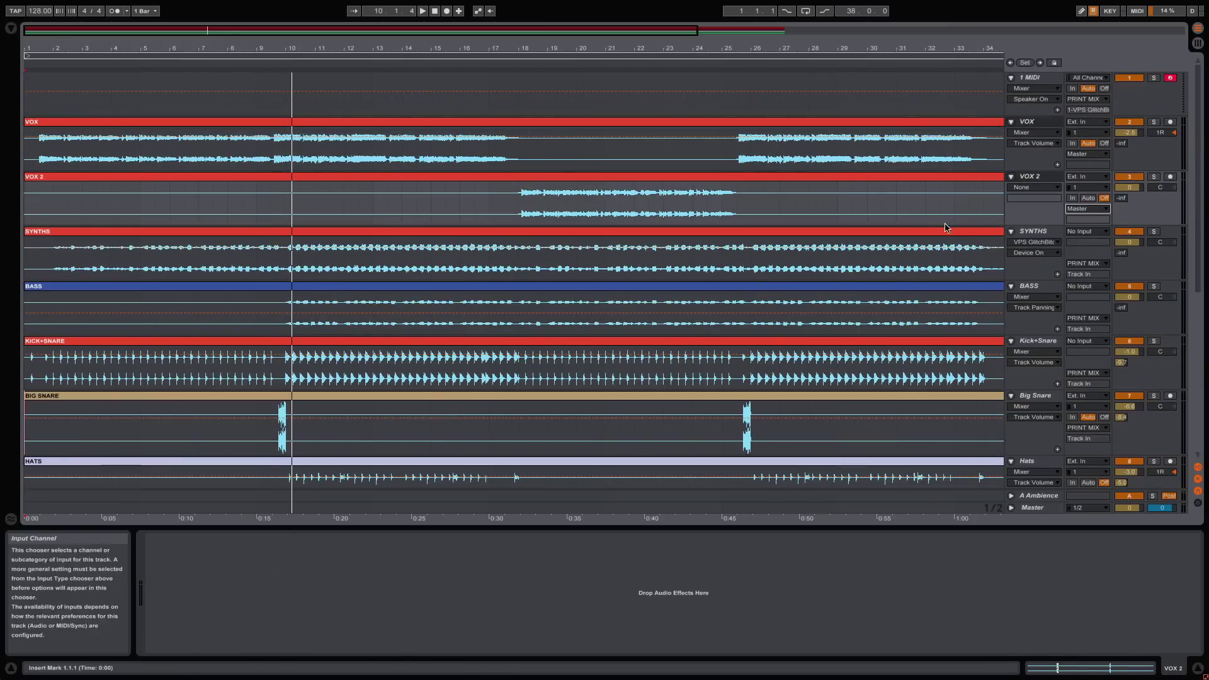
# Step: Play the set starting from bar 16
pyautogui.scroll(-10, 485, 432)
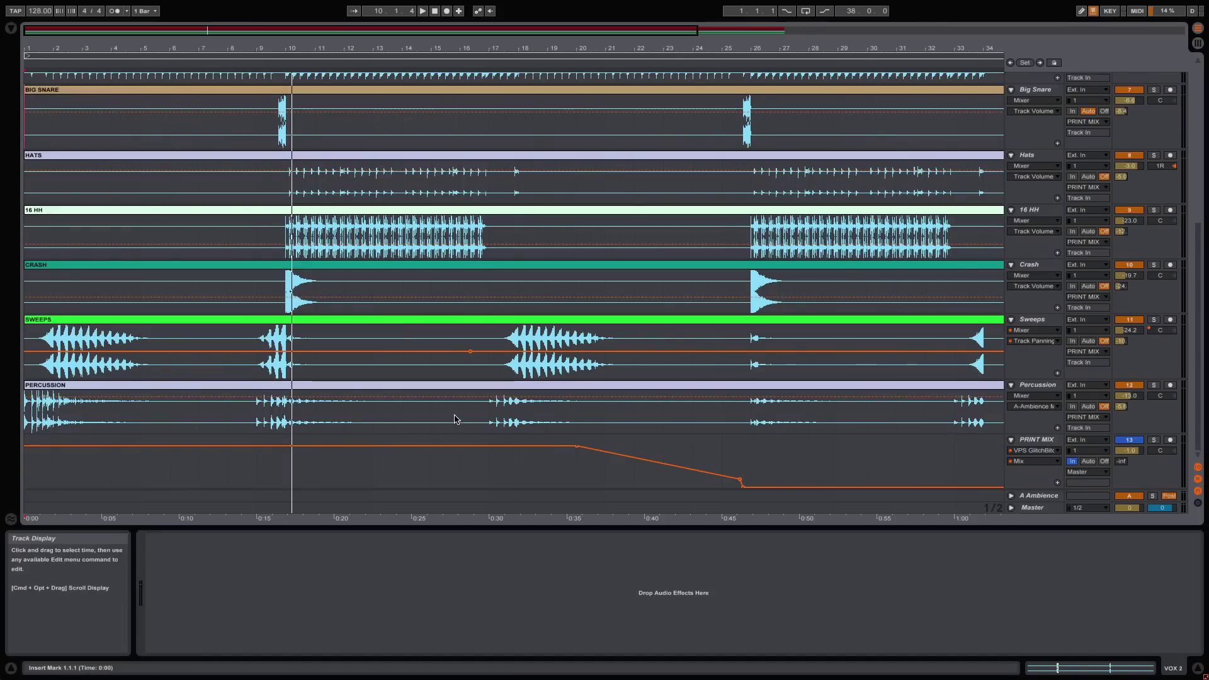
pyautogui.click(460, 419)
pyautogui.press('space')
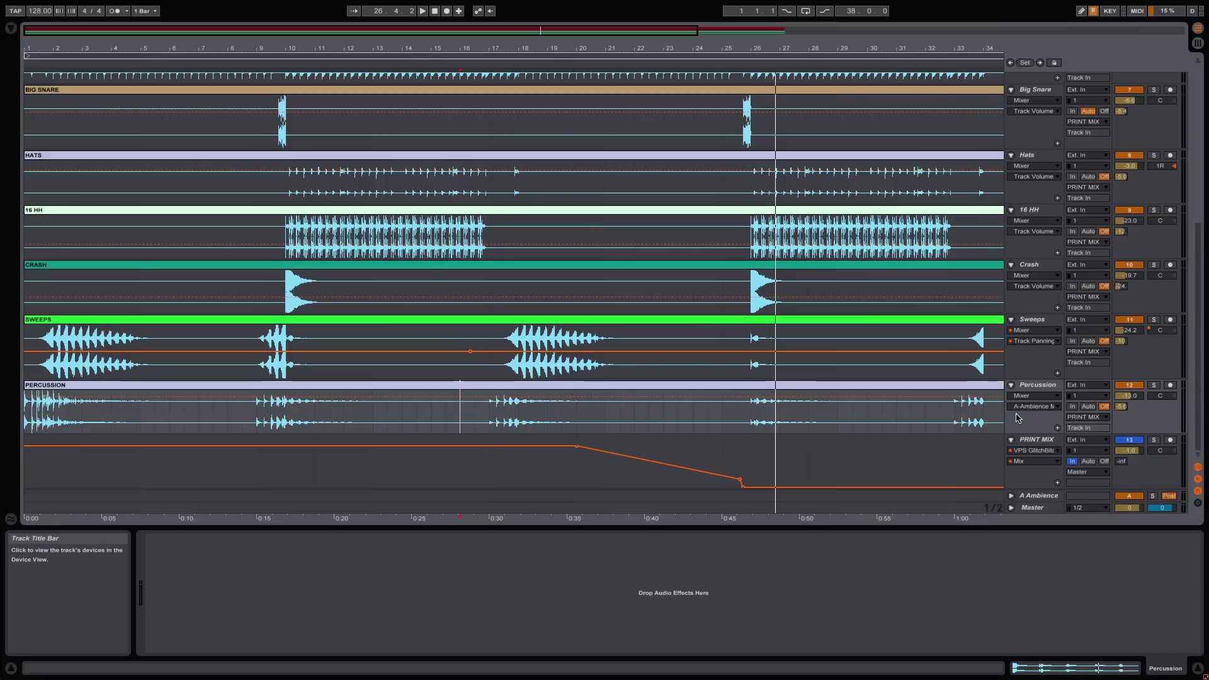
# Step: Save PRINT MIX's GlitchBitch settings as 'Filter and Lo-Fi Build' in the Personal preset folder
pyautogui.click(1023, 440)
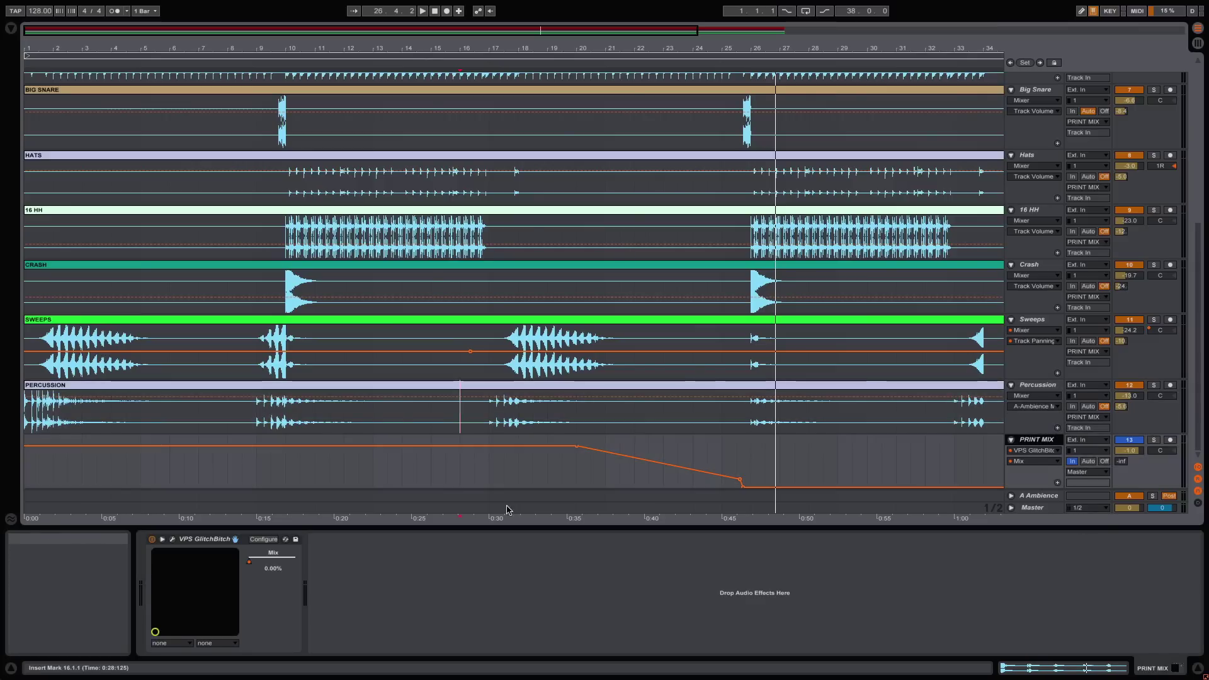
pyautogui.click(171, 540)
pyautogui.click(529, 124)
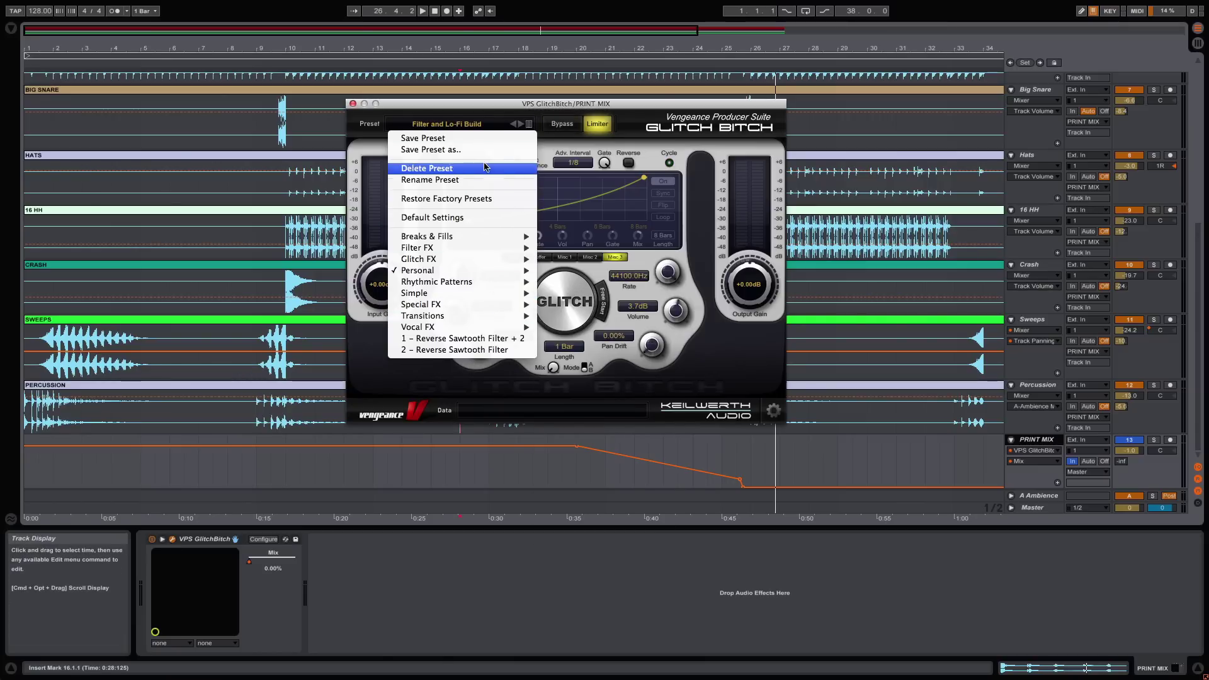
pyautogui.click(457, 151)
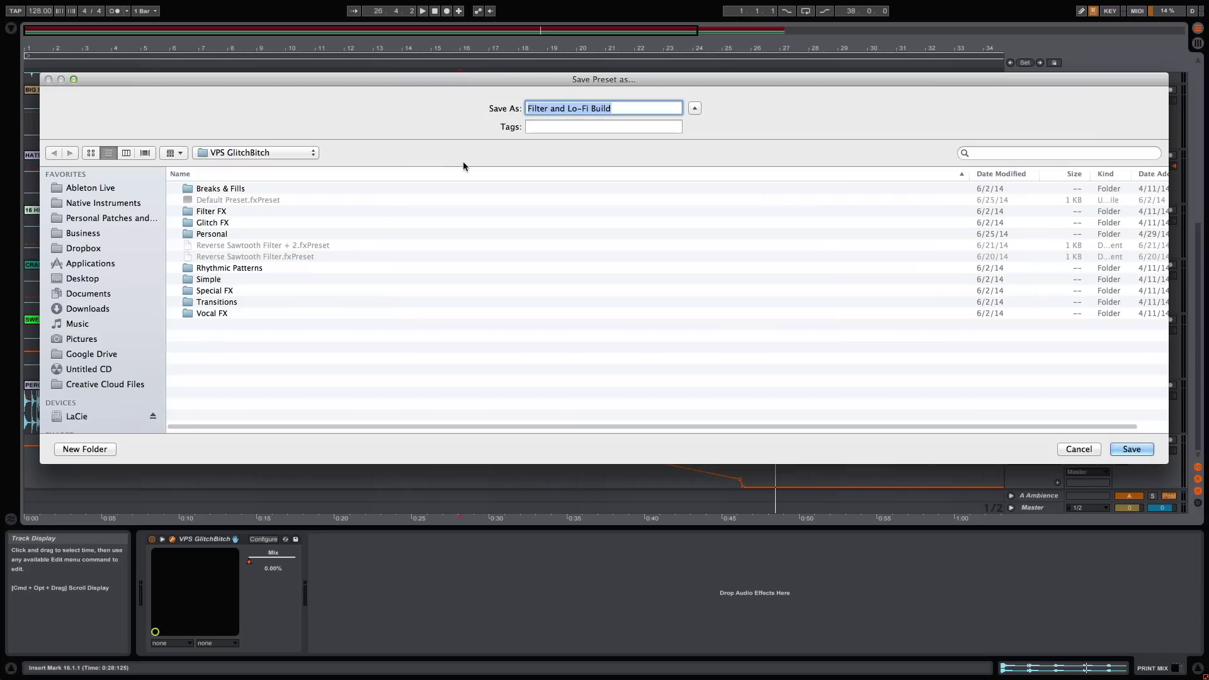
pyautogui.doubleClick(212, 233)
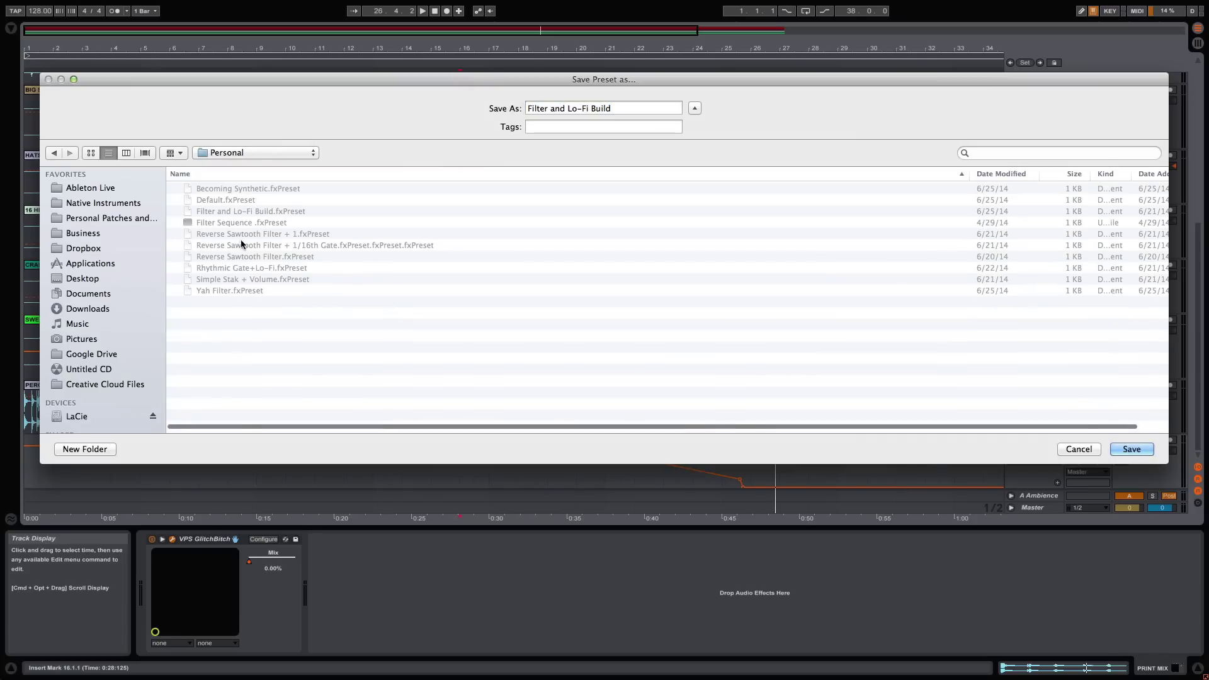
pyautogui.press('Return')
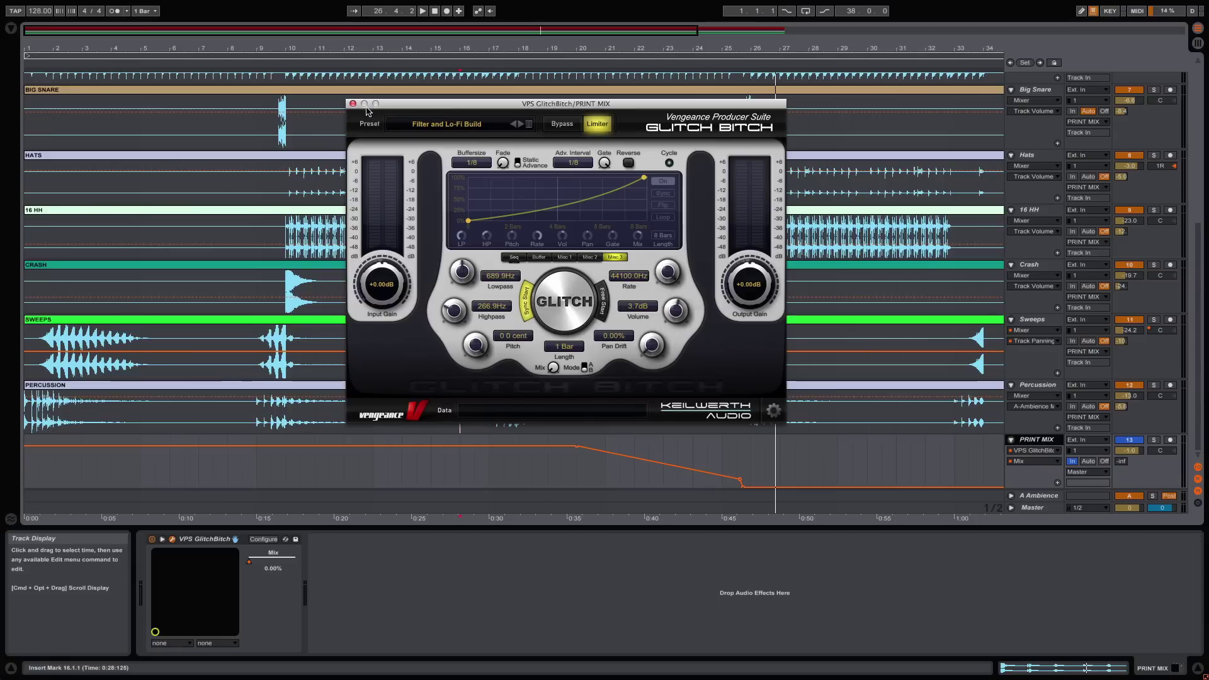